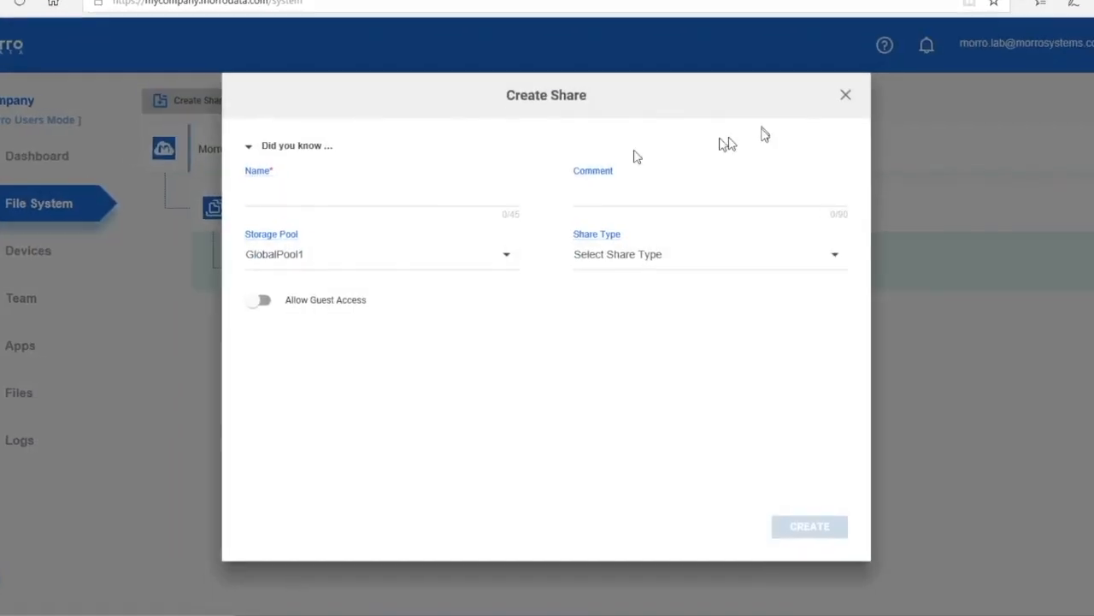
Create a Sync share 'My Share' commented 'My first share' with upload window and bandwidth limits off.
click(471, 204)
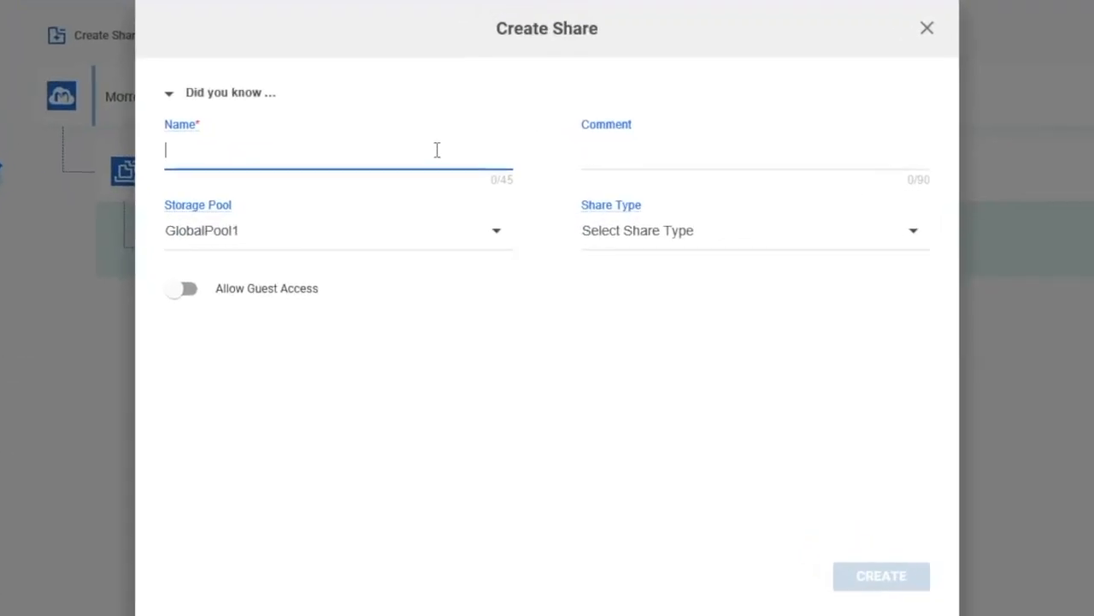
text(My Share)
key(Tab)
text(My first sha)
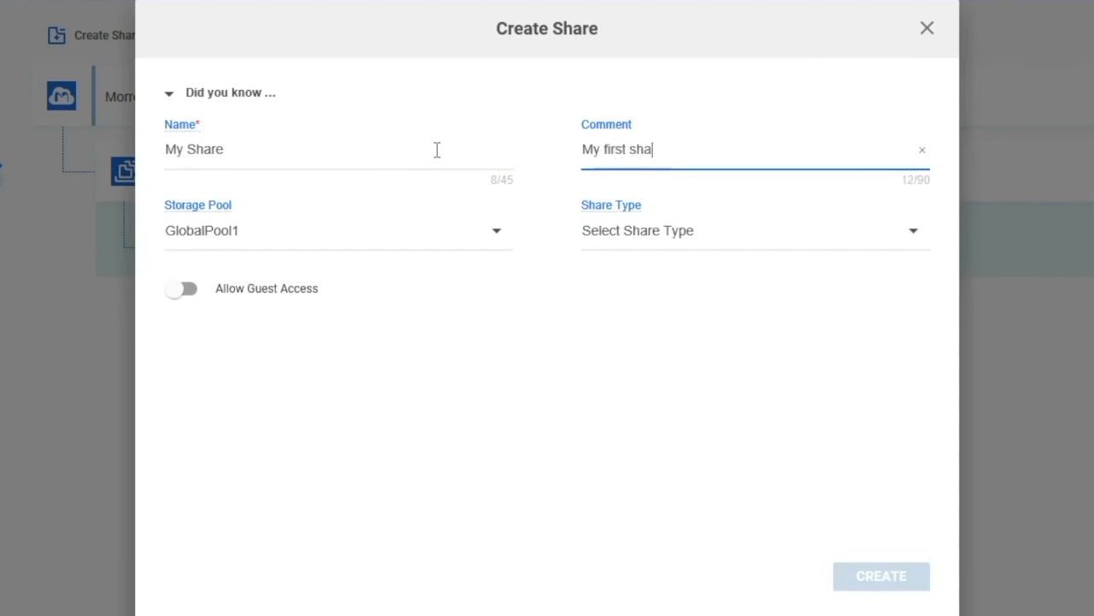
key(Tab)
key(Tab)
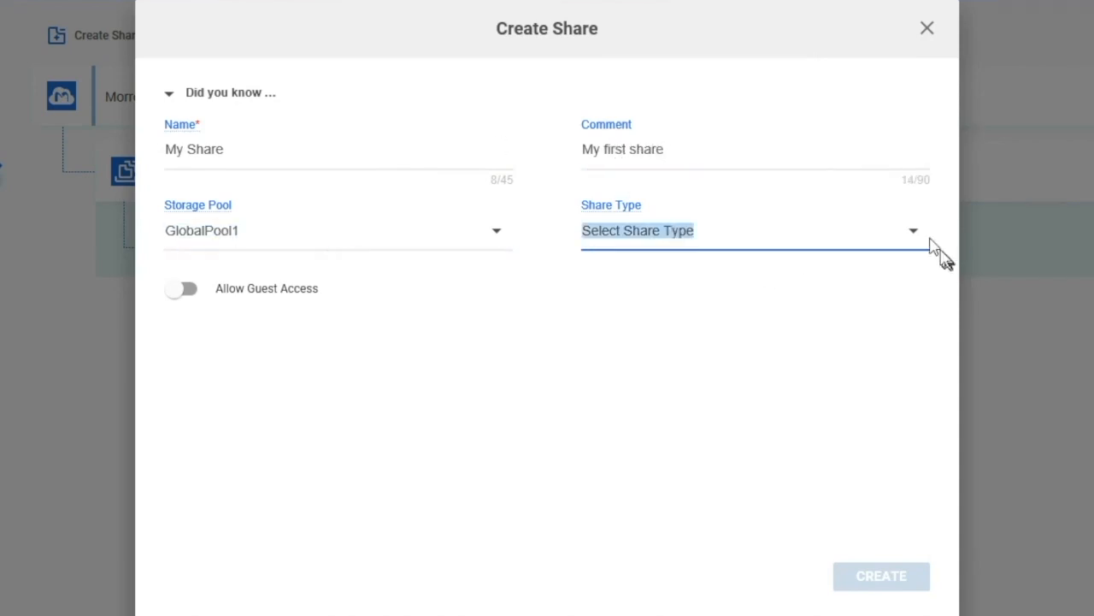
click(920, 240)
click(741, 271)
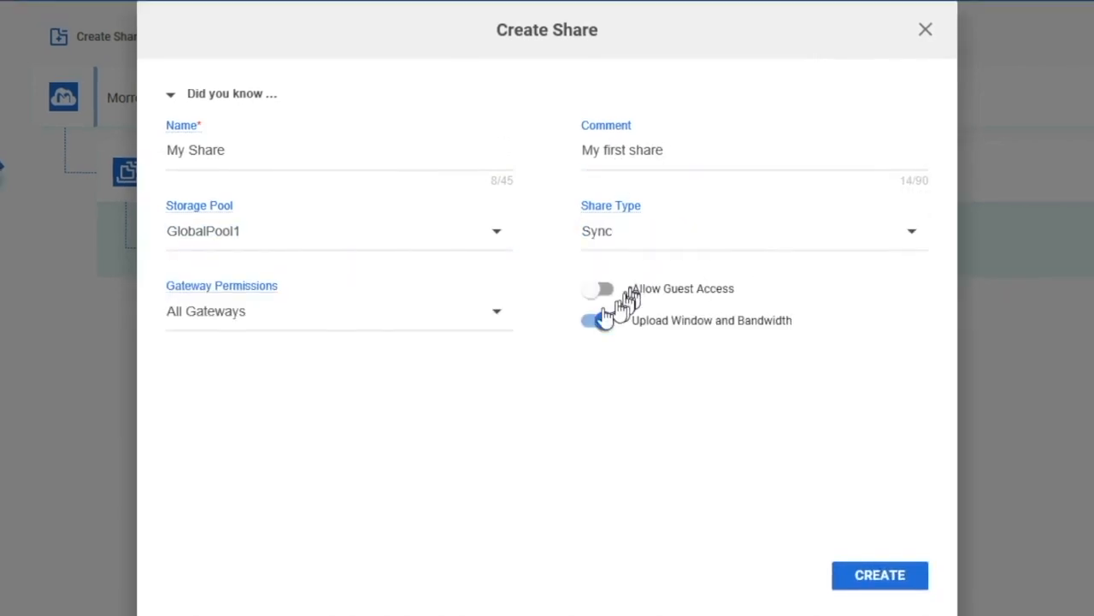
click(584, 323)
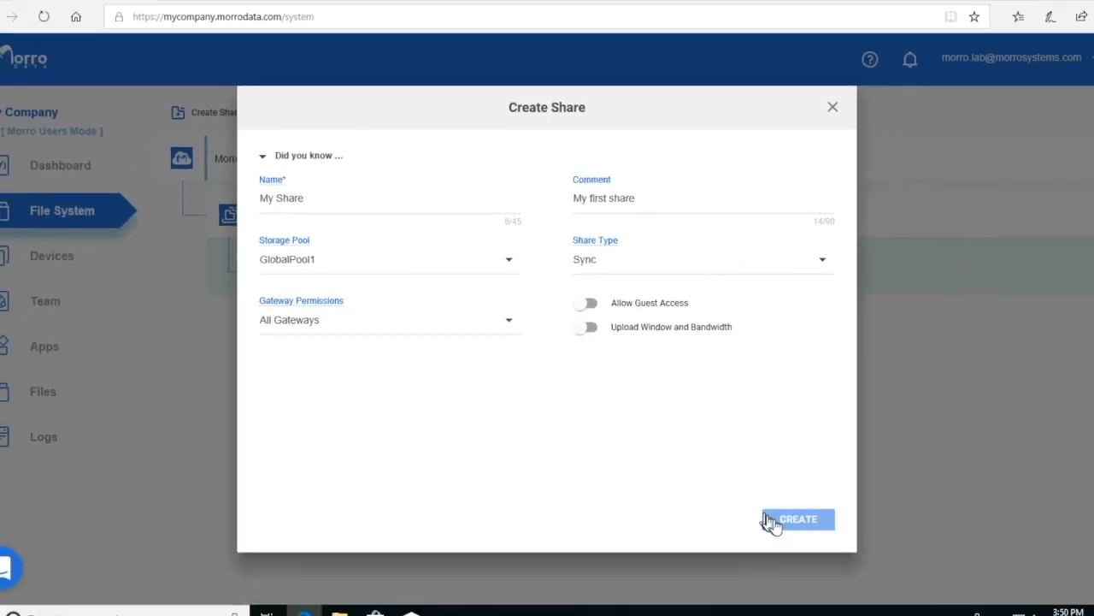
click(773, 520)
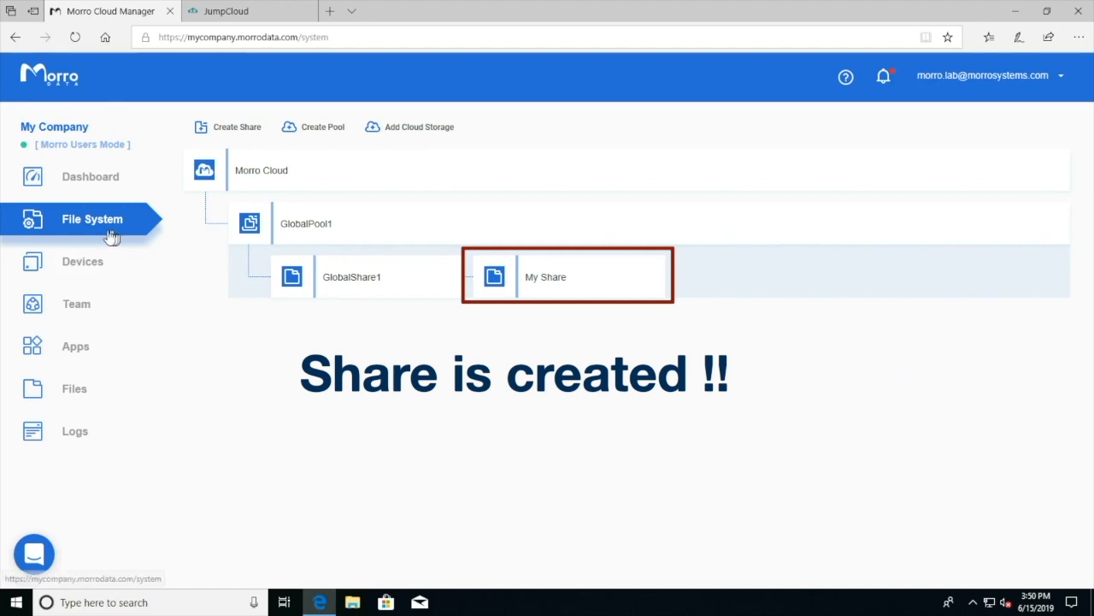
Go from Devices to the Team page's authentication settings.
click(90, 264)
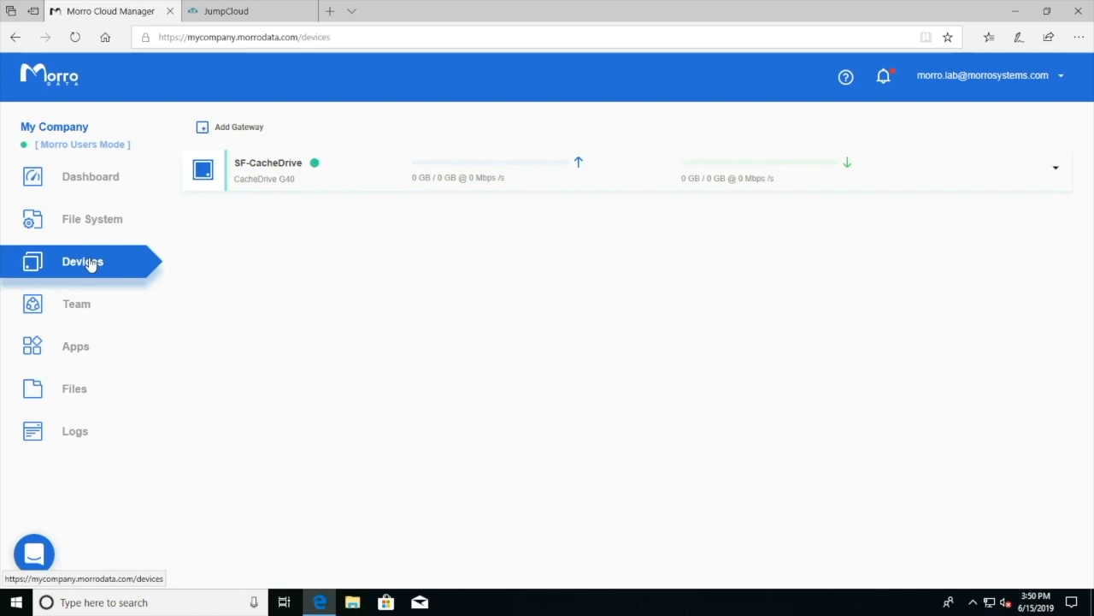
click(75, 306)
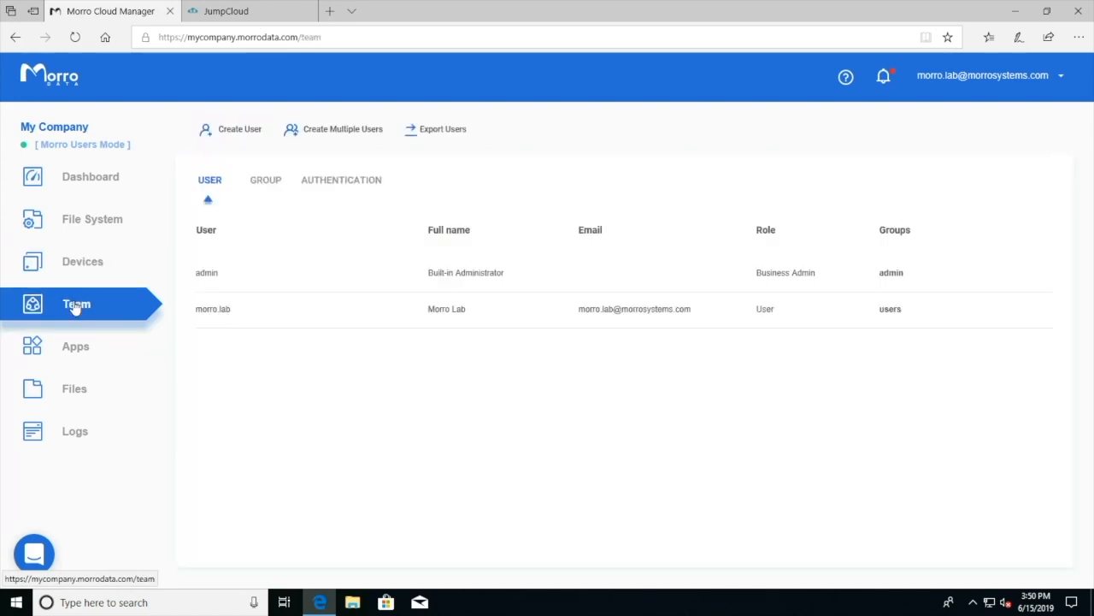
click(328, 183)
Set the authentication mode to LDAP with server address ldap.jumpcloud.com.
click(305, 258)
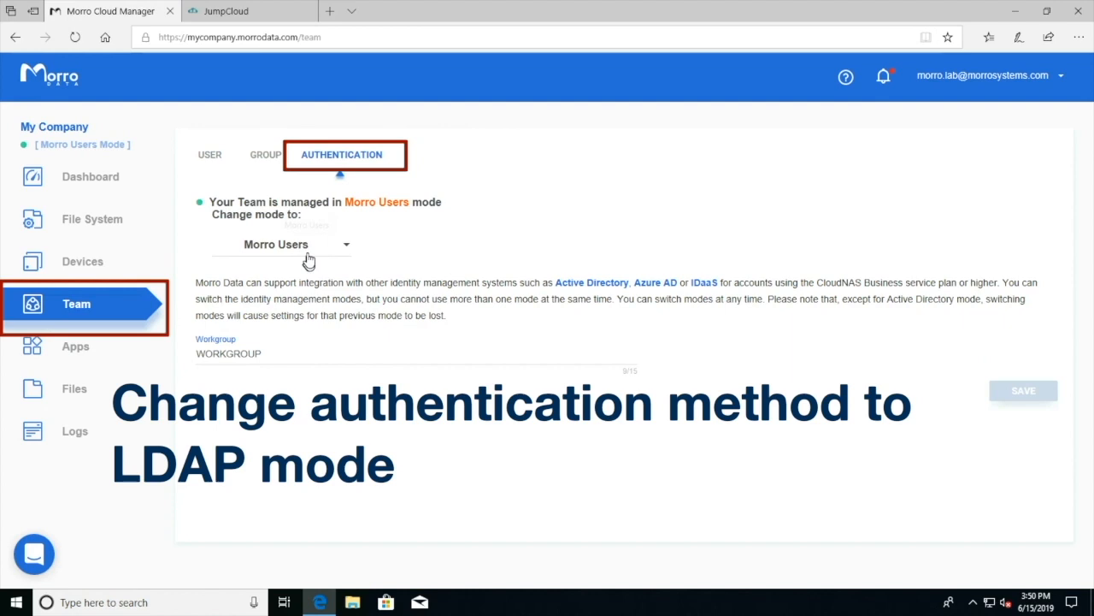
click(346, 249)
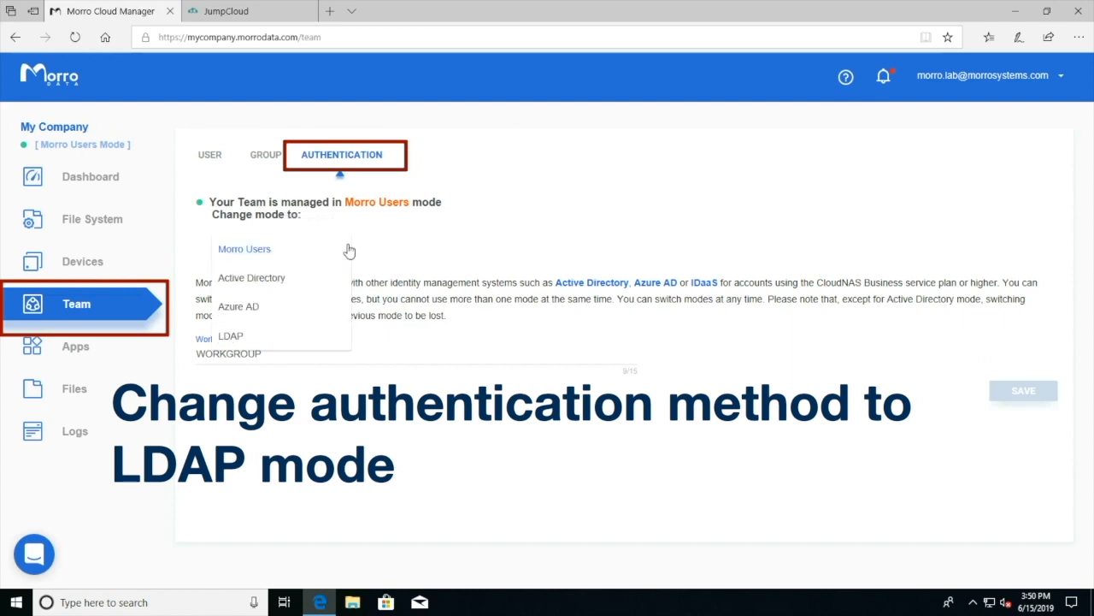
click(268, 333)
click(264, 384)
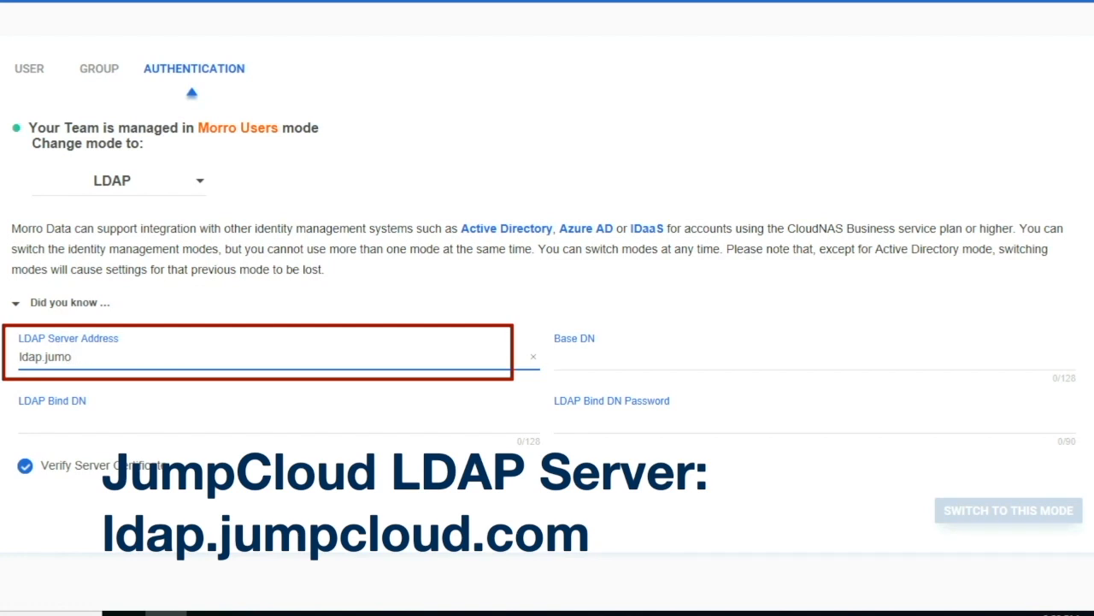
text(com)
click(556, 359)
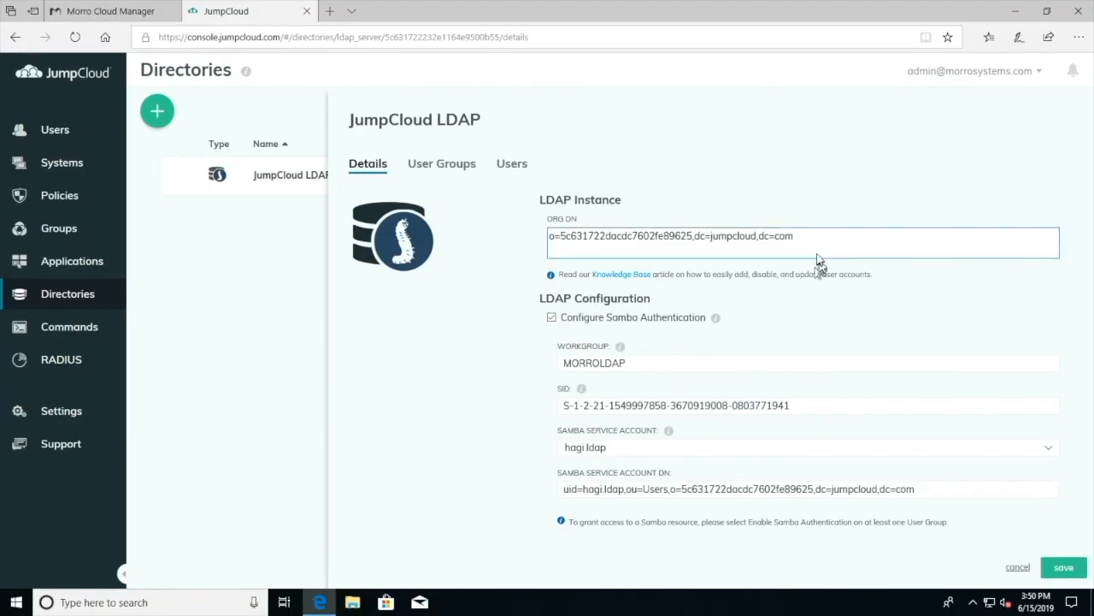
Copy JumpCloud's ORG DN into Morro's Base DN field.
drag(810, 242, 513, 229)
key(ctrl+c)
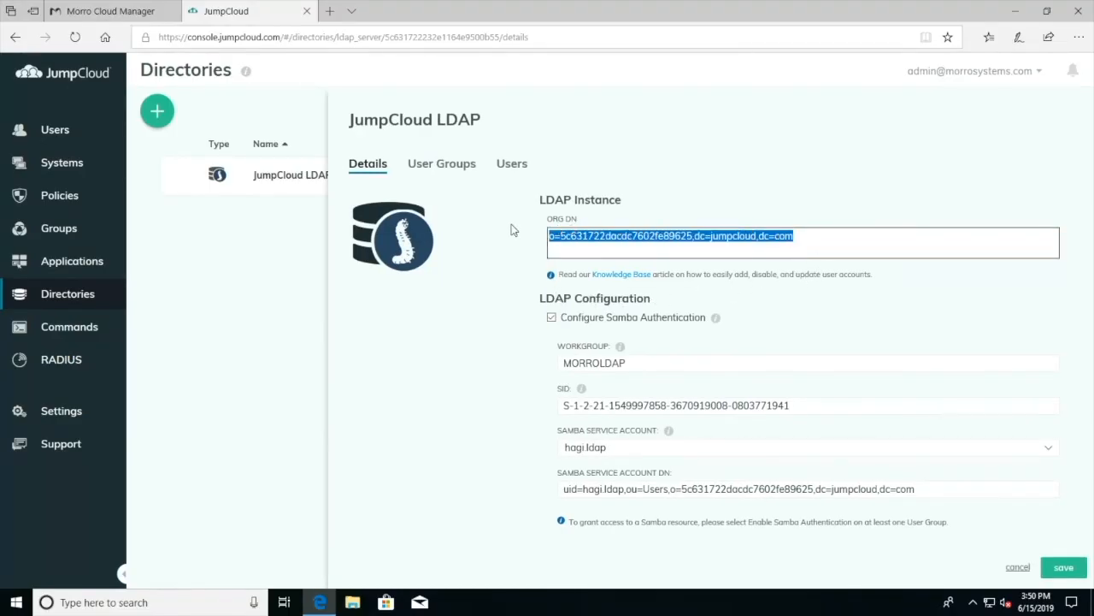
click(111, 11)
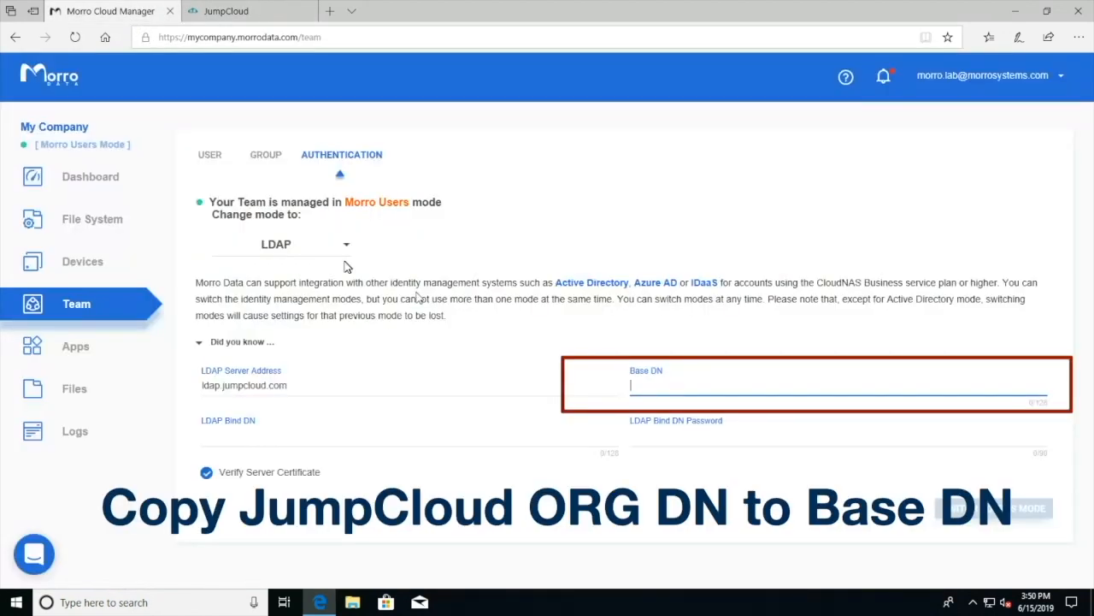
key(ctrl+v)
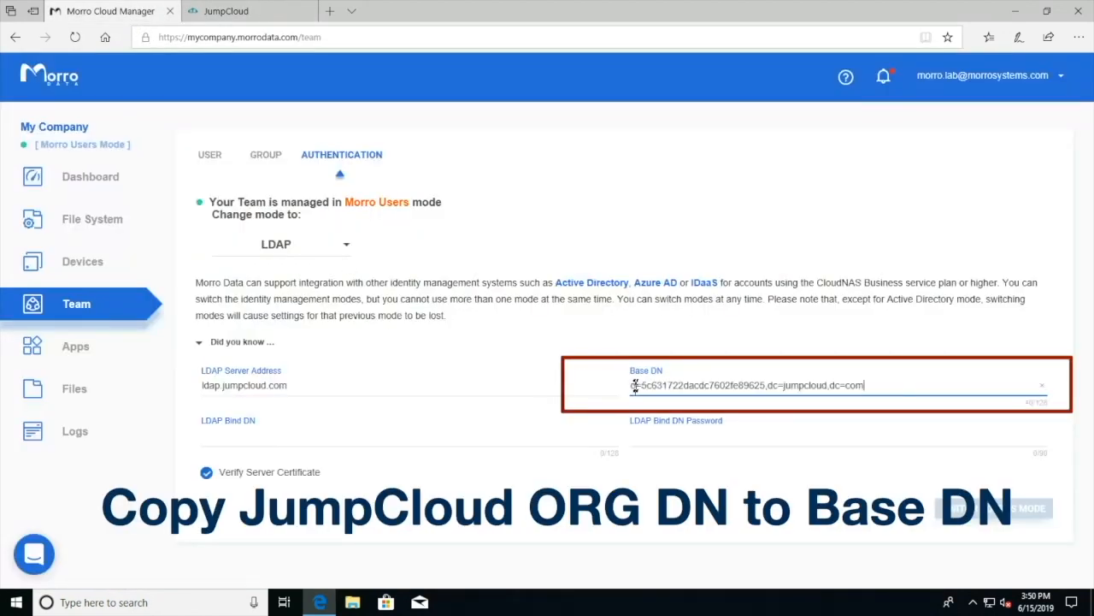
Copy the Samba service account DN from JumpCloud for the LDAP Bind DN field.
click(242, 9)
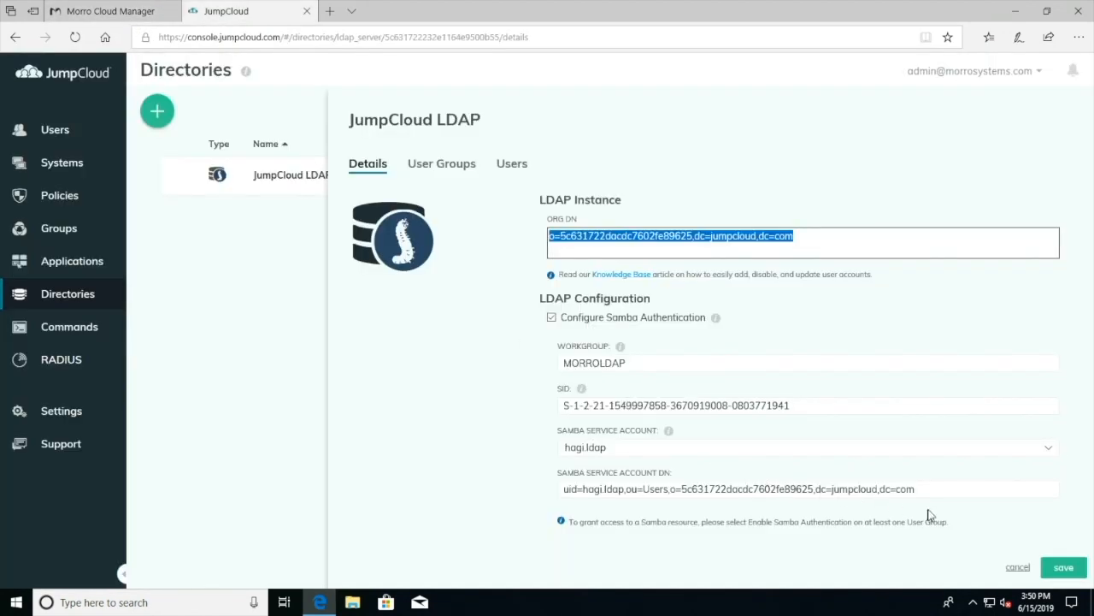
drag(924, 491, 560, 489)
key(ctrl+c)
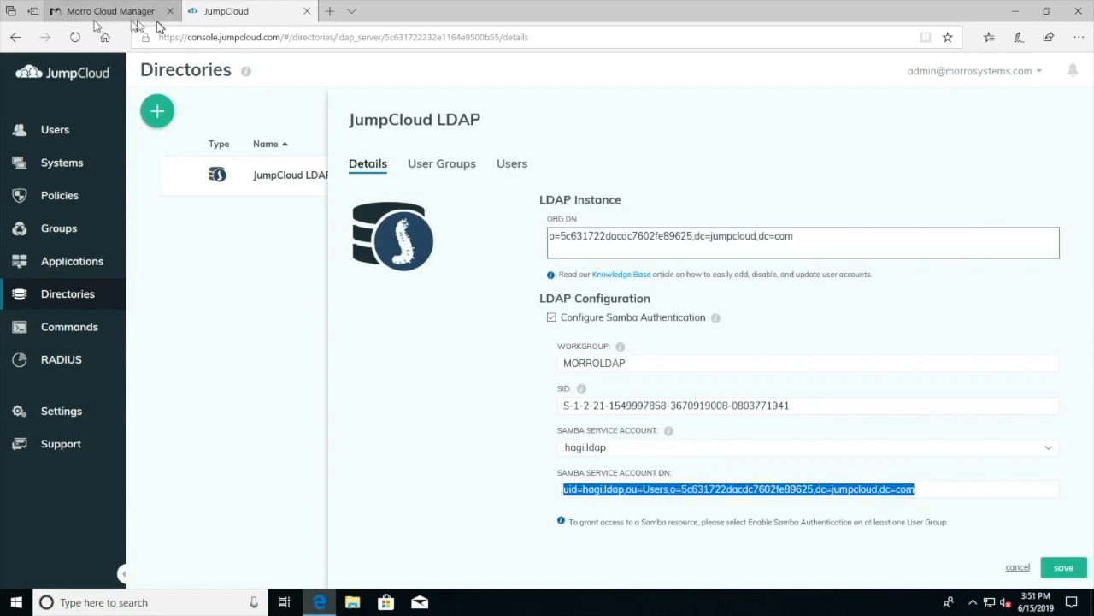
click(95, 12)
click(348, 438)
Set the LDAP Bind DN to the Samba service account DN and enter its password.
key(ctrl+v)
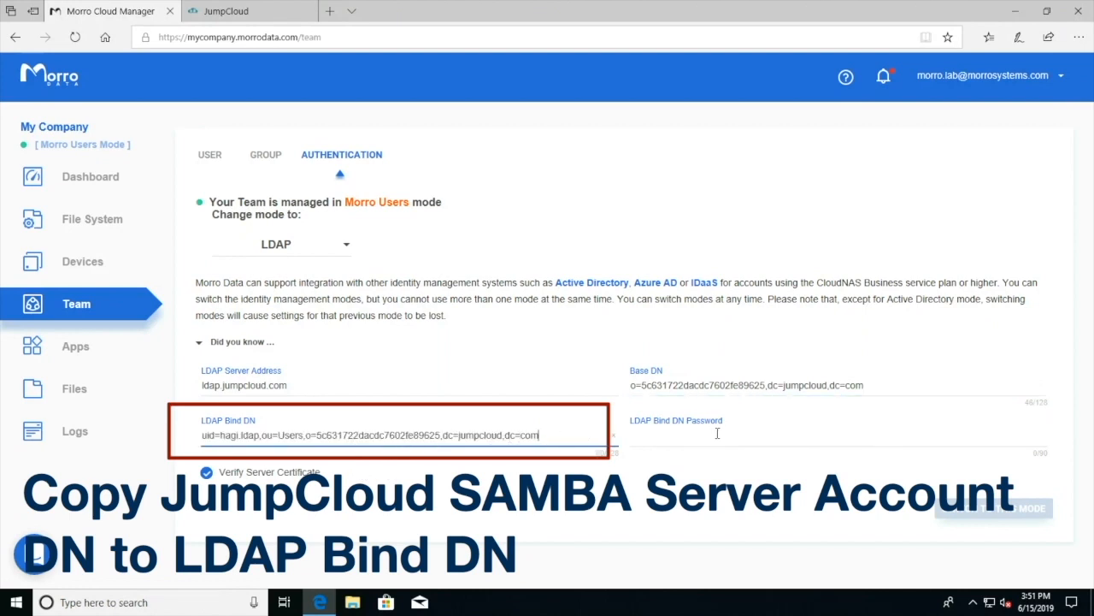
click(716, 435)
text(•••••)
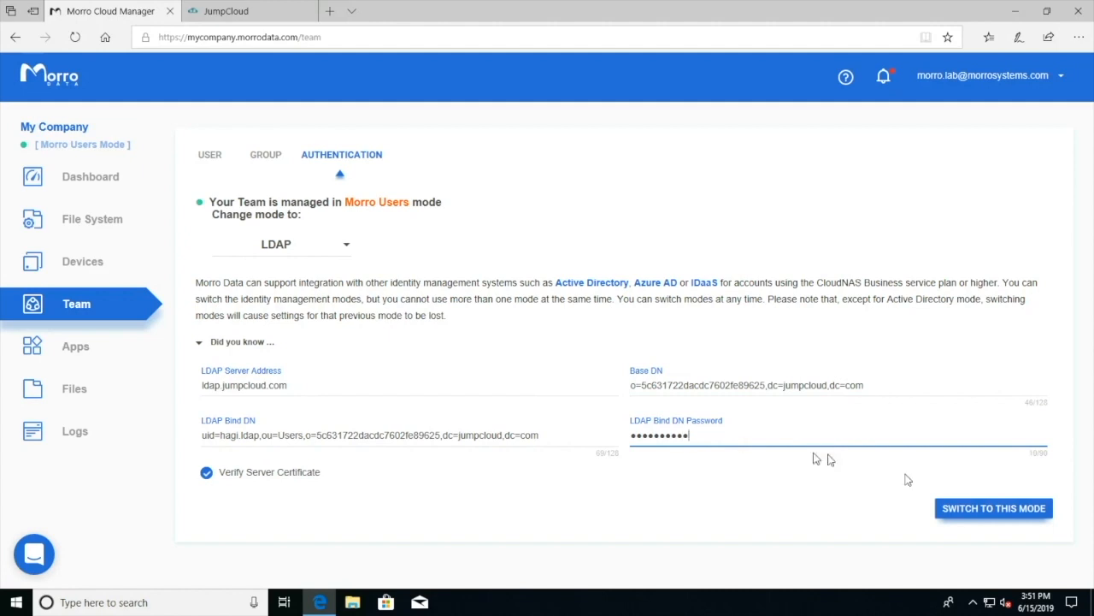
Confirm switching the team from Morro Users to LDAP mode and view the synced users.
click(954, 509)
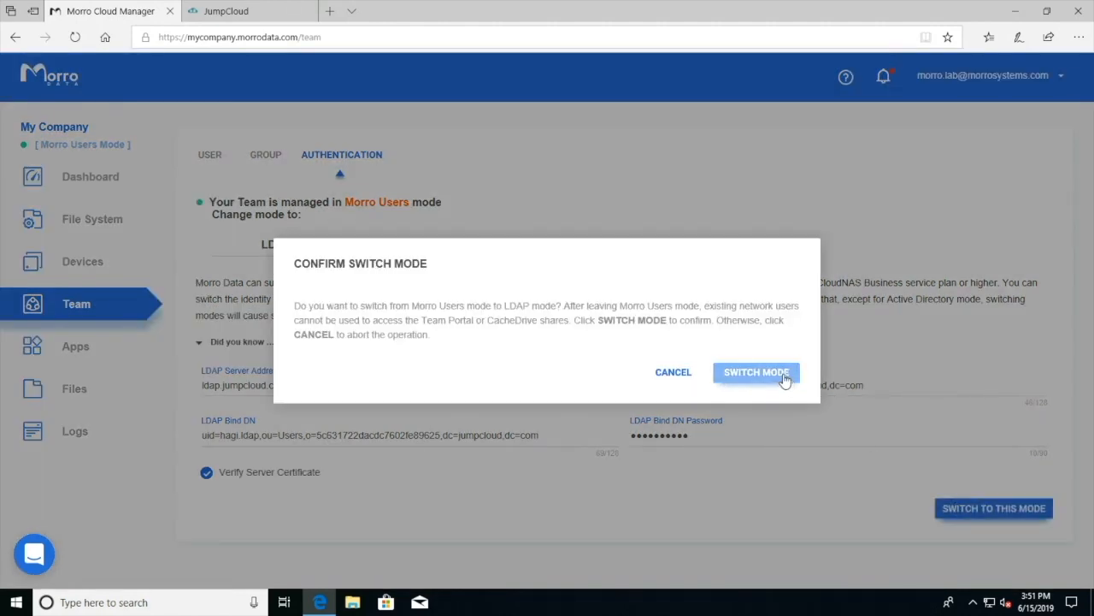
click(772, 376)
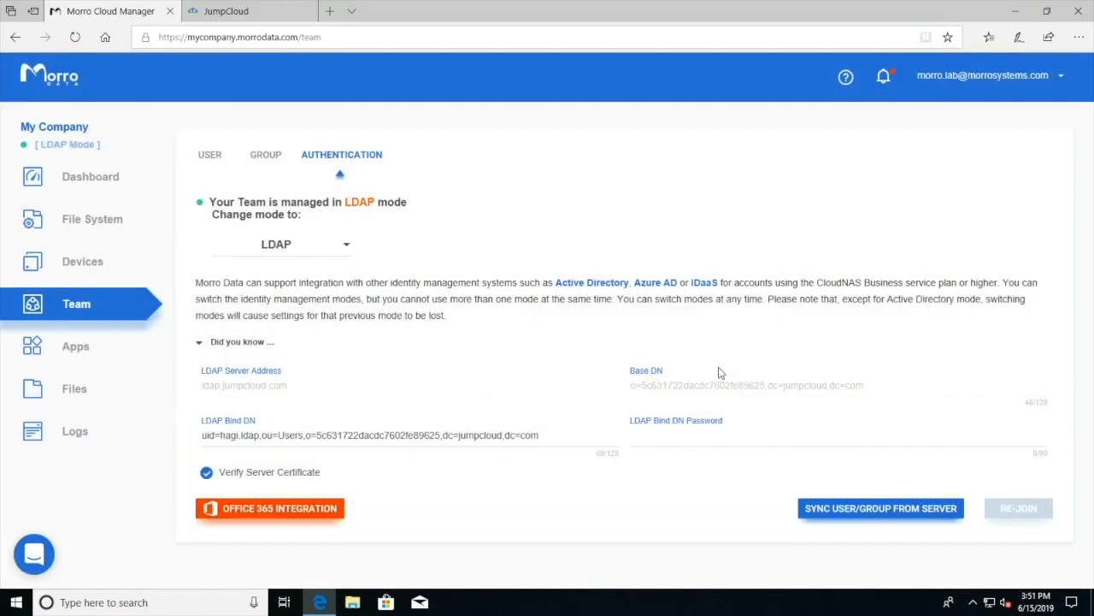
click(208, 159)
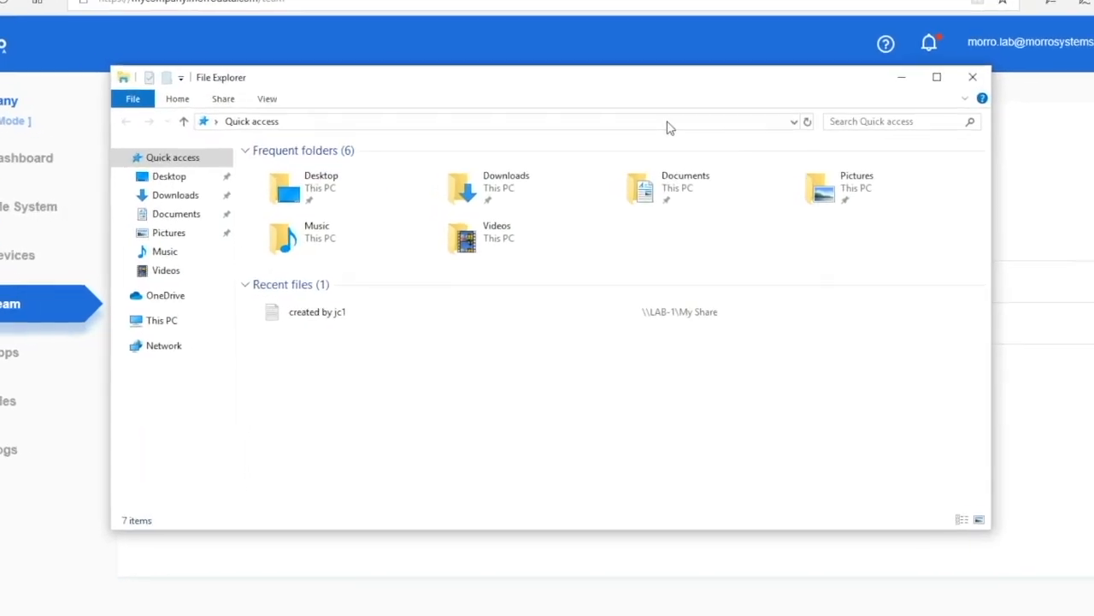
Create the text file 'Created by JC1' in My Share on \\sf-cachedrive.
click(678, 104)
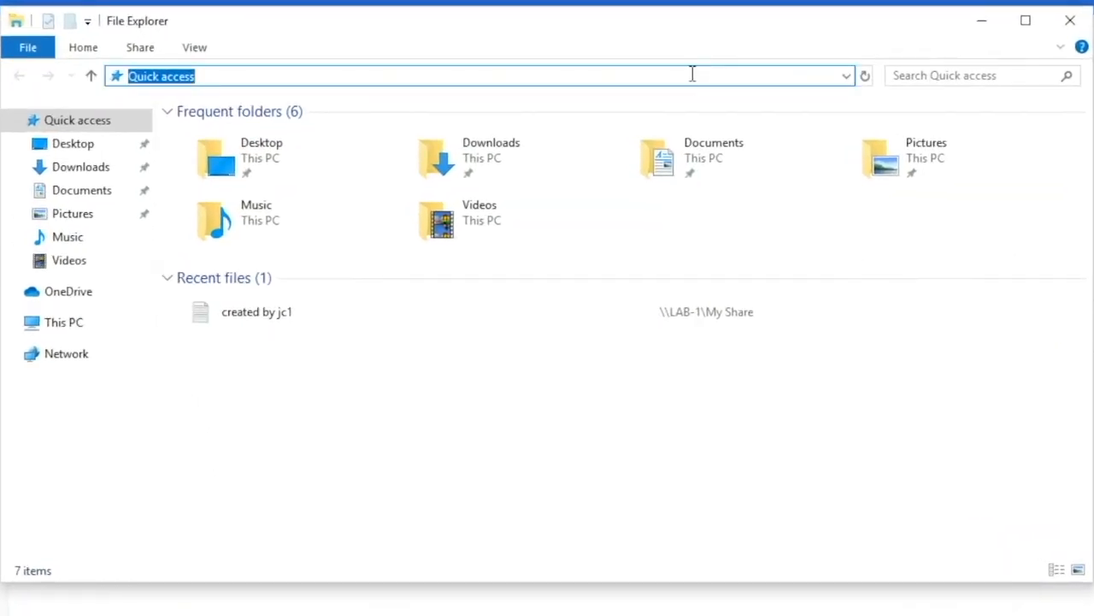
text(\sf-cachedrive >)
key(Return)
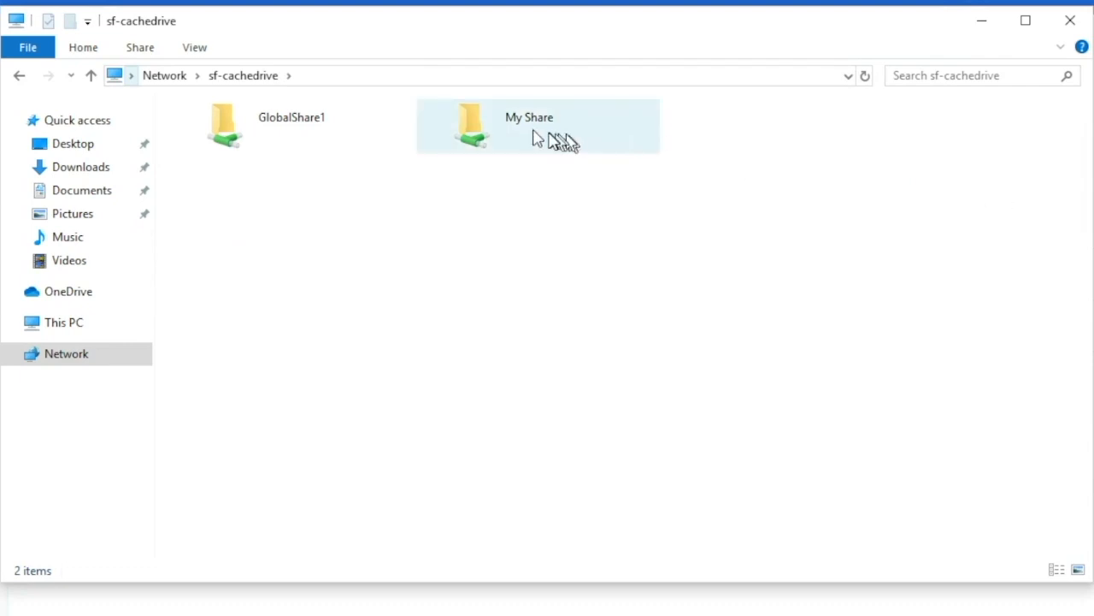
double_click(503, 131)
right_click(360, 234)
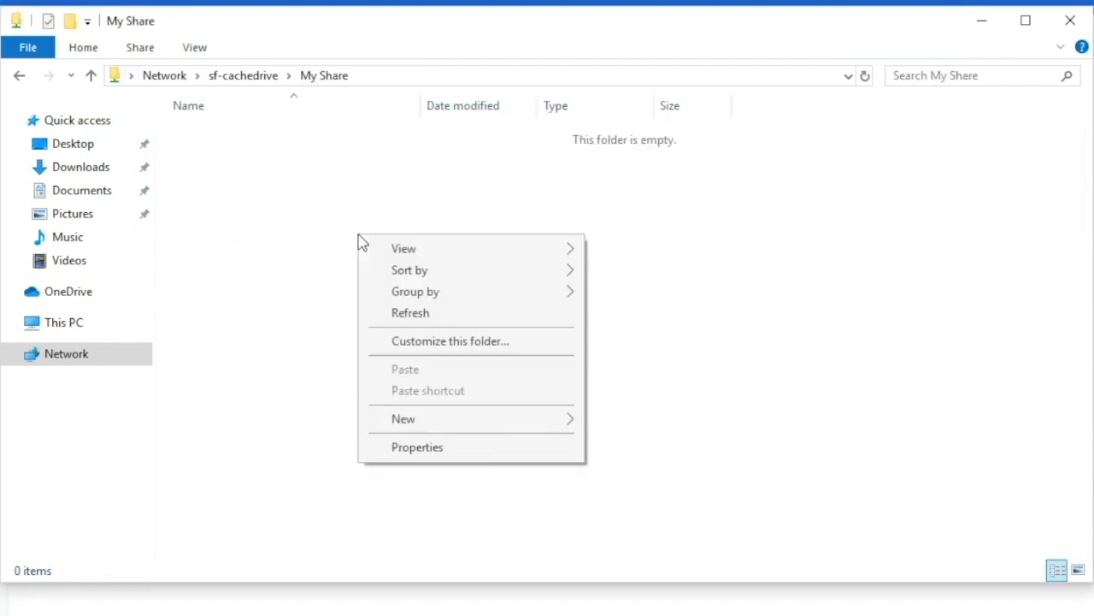
mouse_move(529, 425)
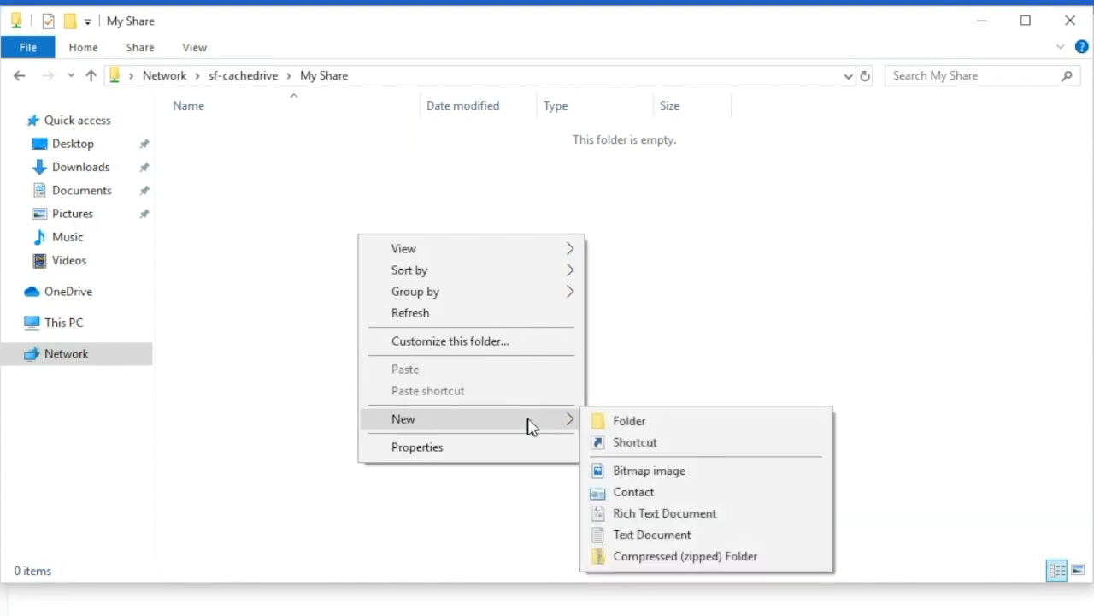
click(660, 535)
text(Created by JC1)
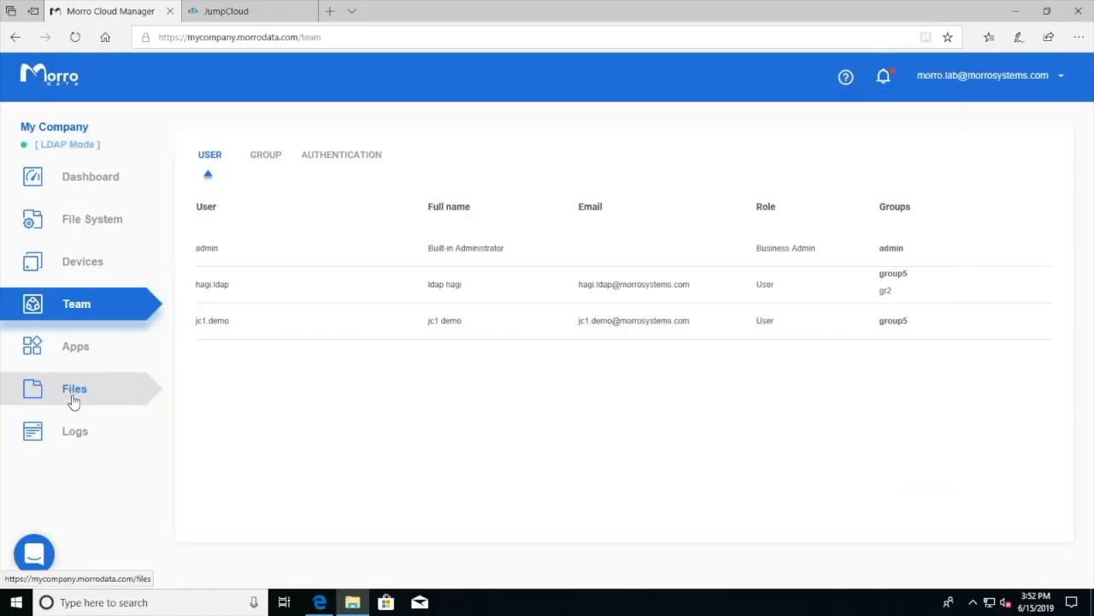
Confirm the new file in Morro's My Share, then switch to JumpCloud's user list.
click(73, 398)
click(221, 287)
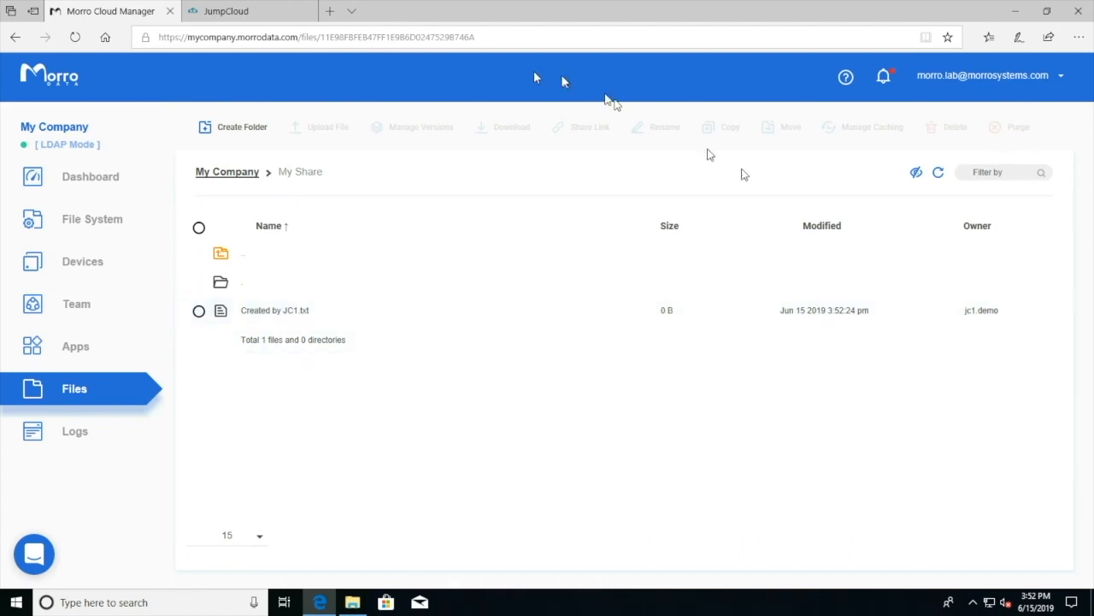
click(239, 12)
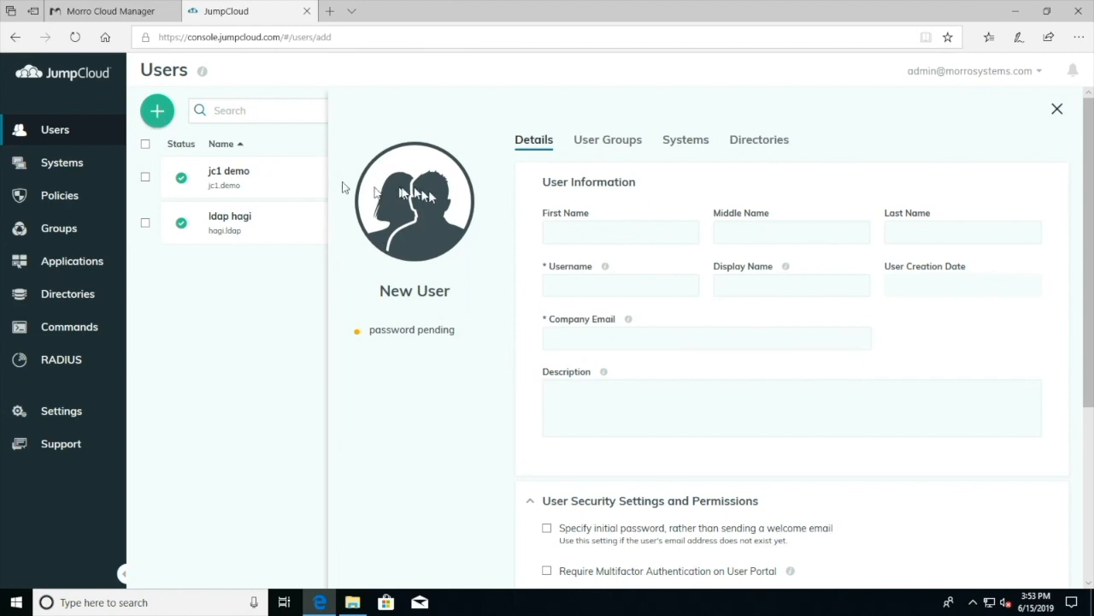
Enter the new user's first and last name, username, display name, company e-mail and an initial password.
click(556, 229)
text(jc2)
key(Tab)
key(Tab)
text(demo)
key(Tab)
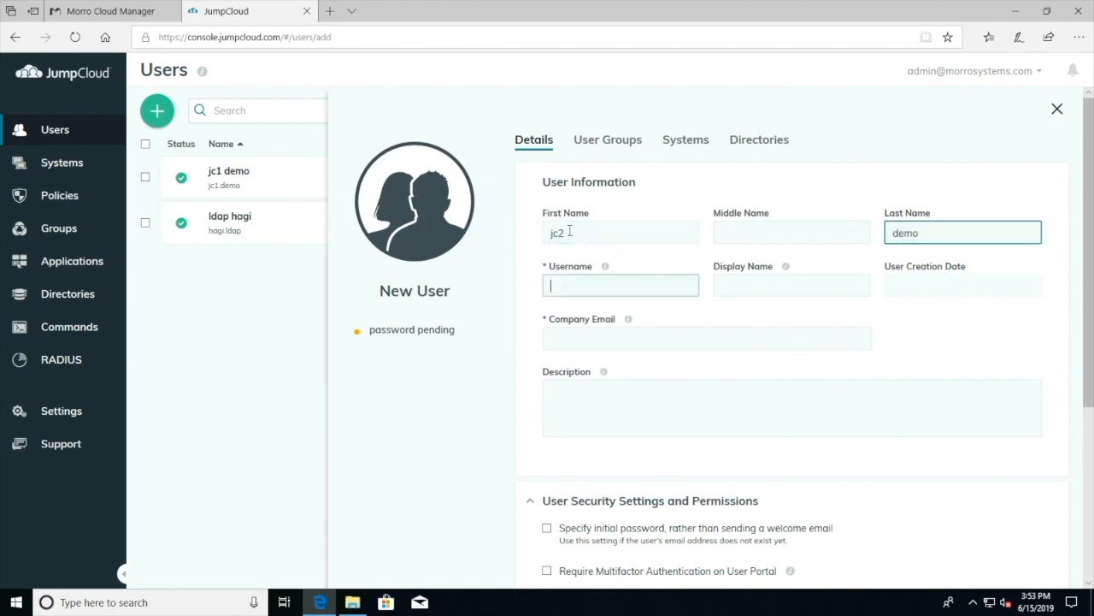
key(Tab)
text(JC2 Demo)
key(Tab)
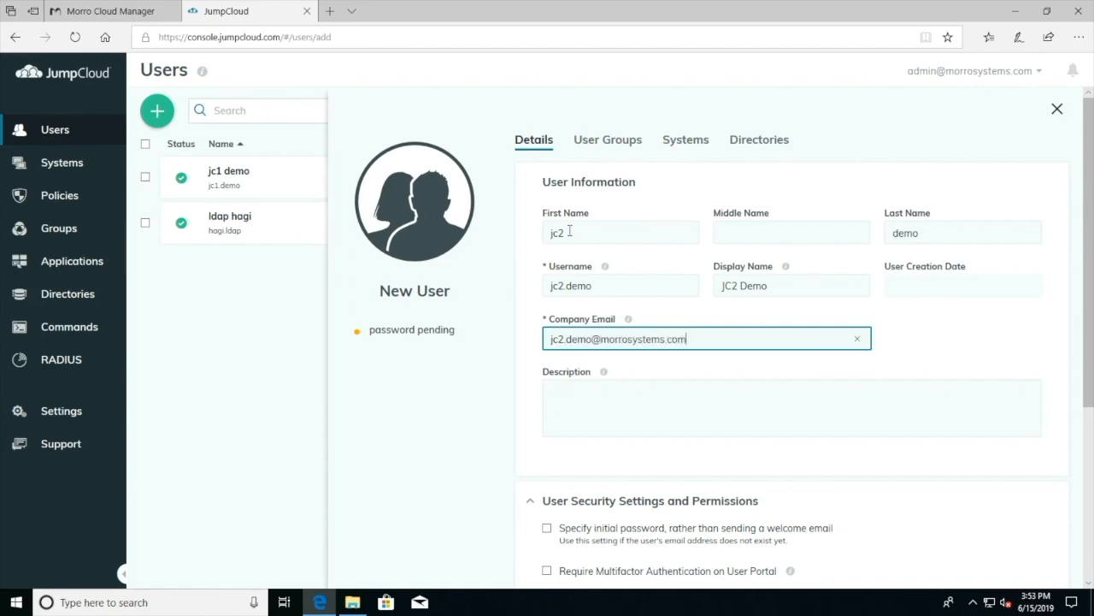
click(548, 527)
click(628, 522)
text(a)
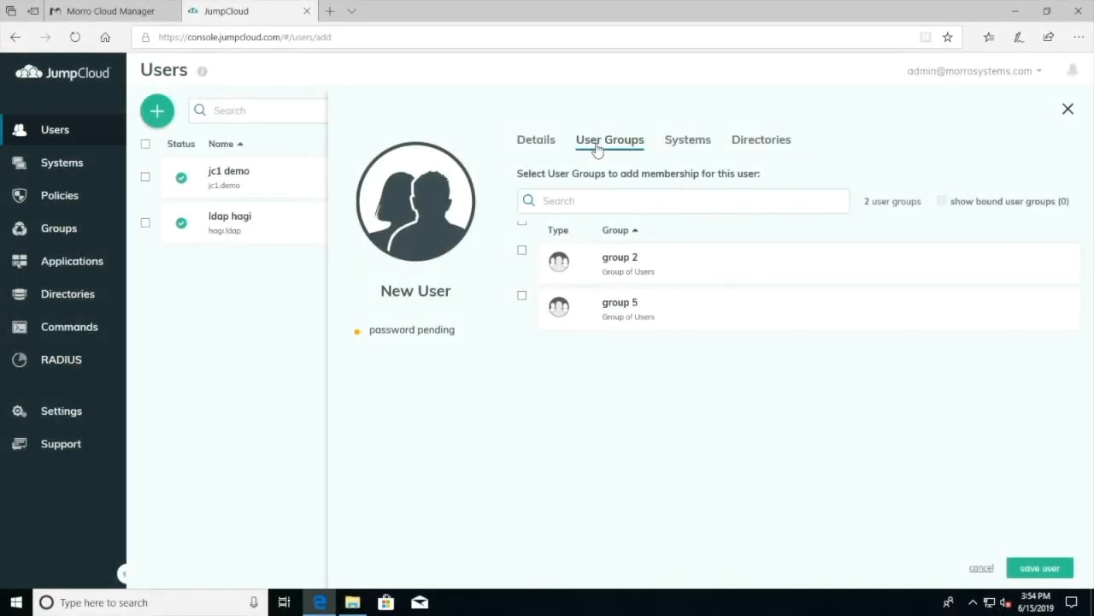
Add the user to group 5, grant access to NY-PC and SF-PC, and enable JumpCloud LDAP.
click(523, 310)
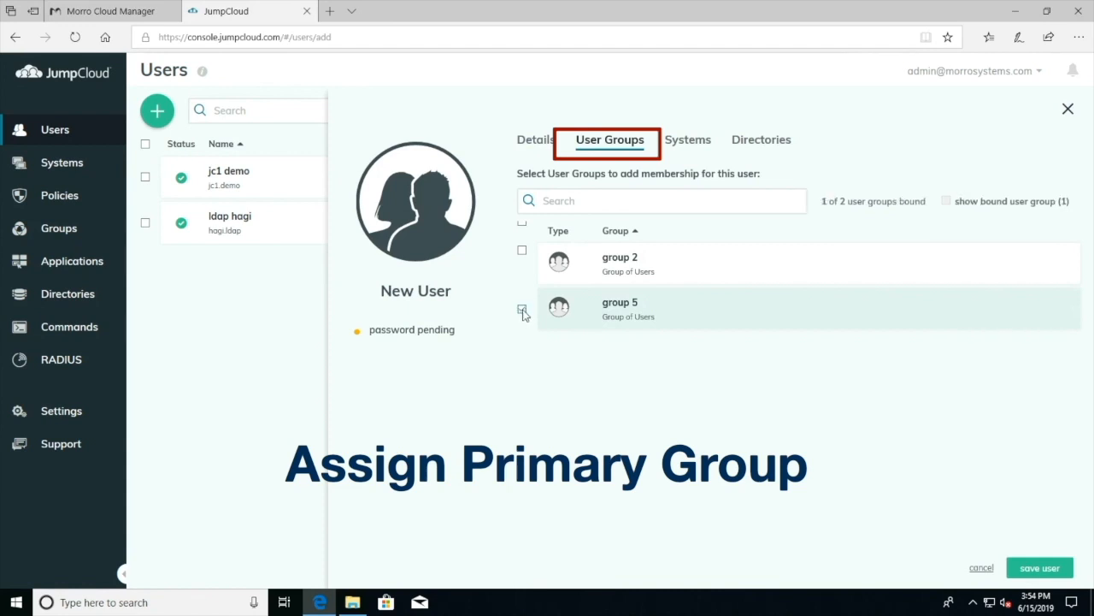
click(685, 150)
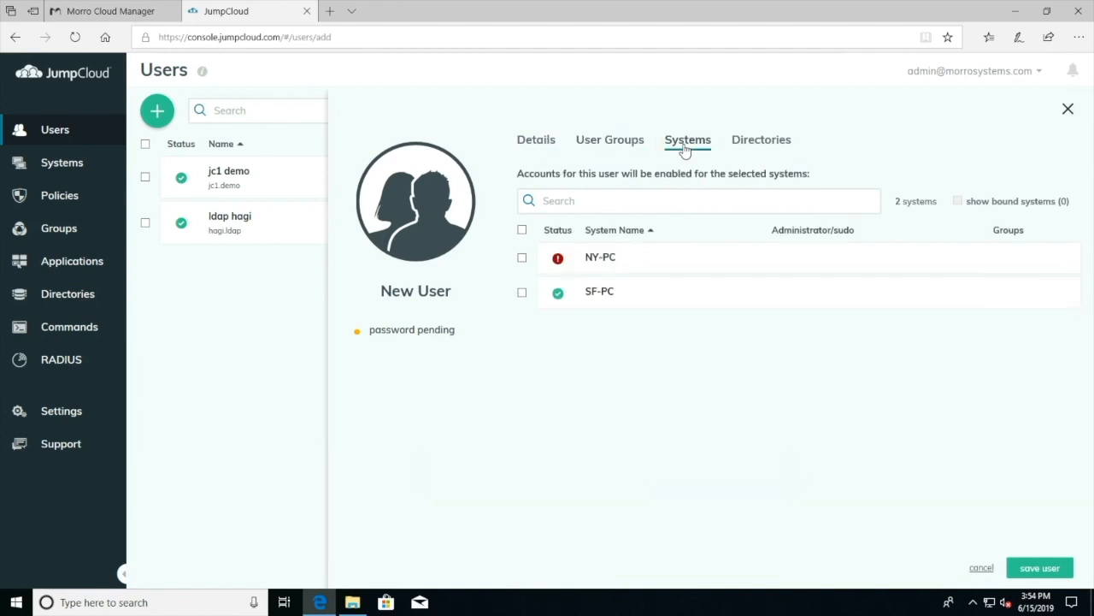
click(523, 259)
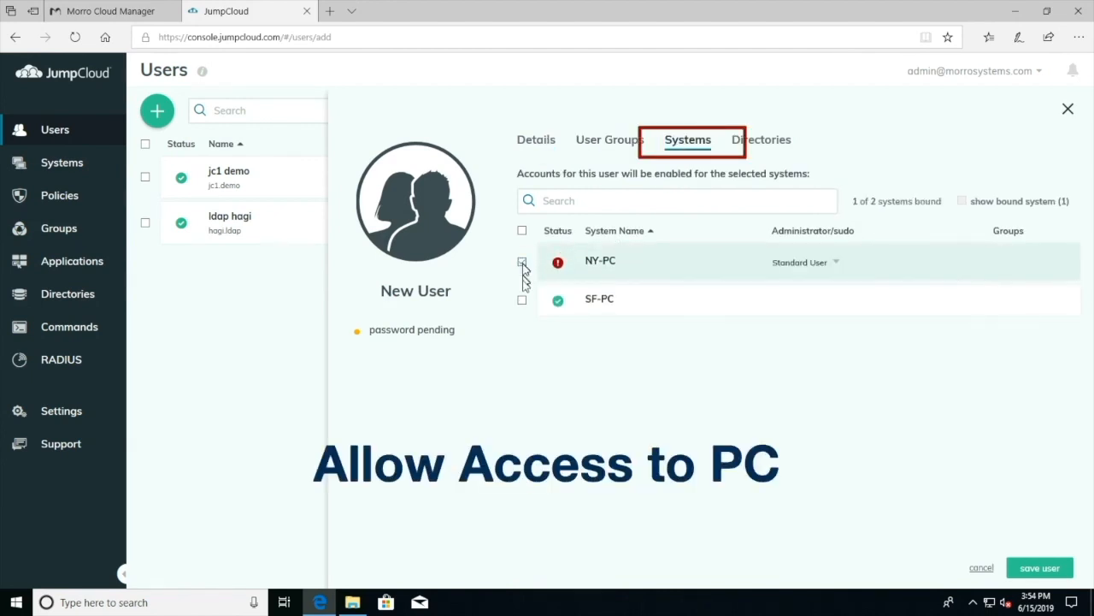
click(523, 301)
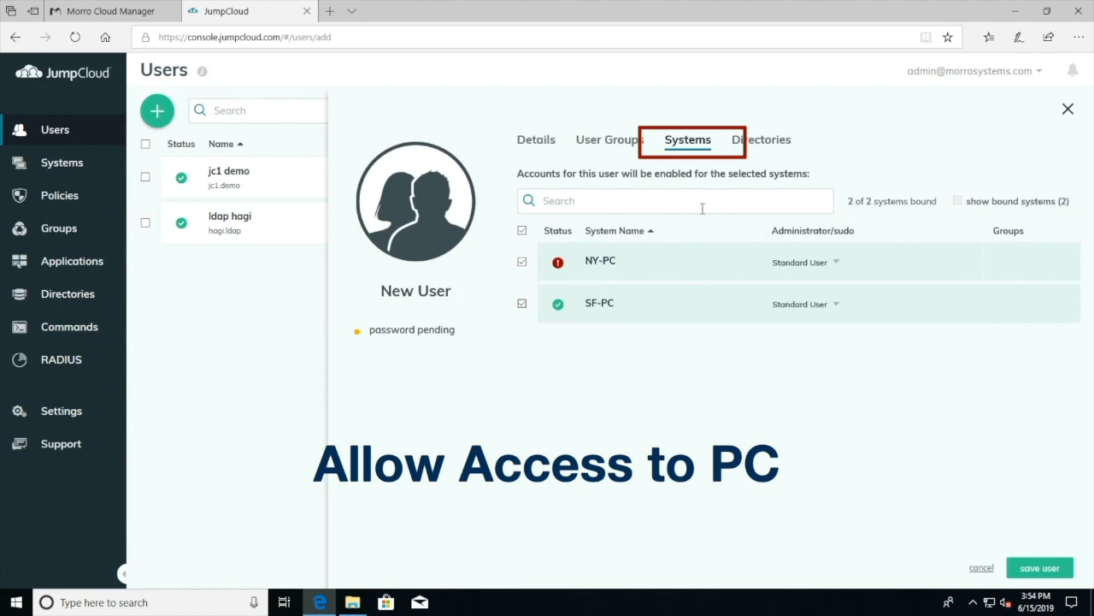
click(760, 149)
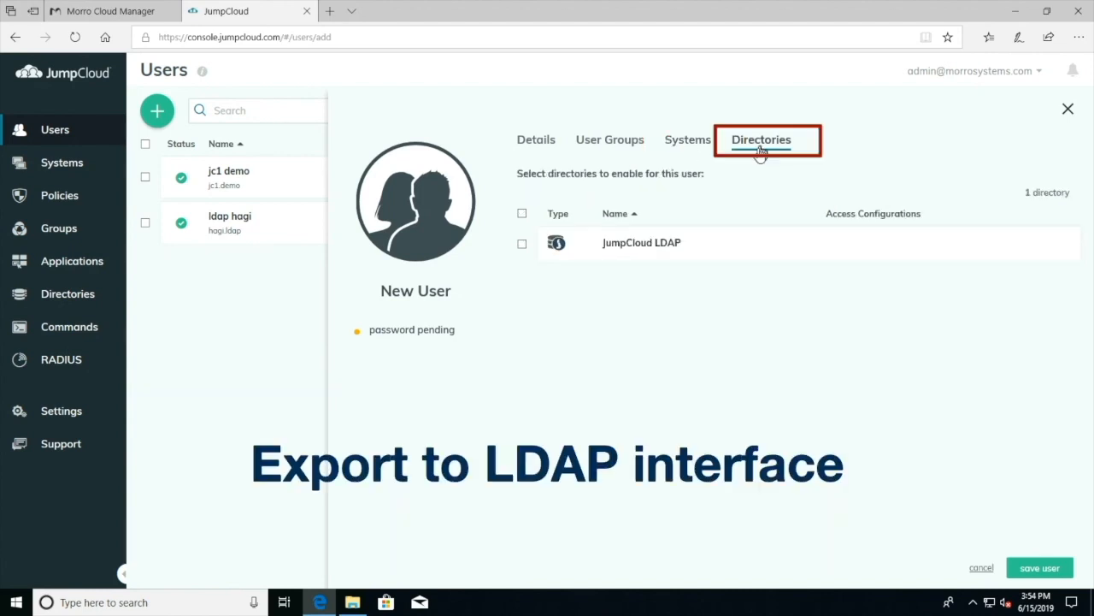
click(522, 245)
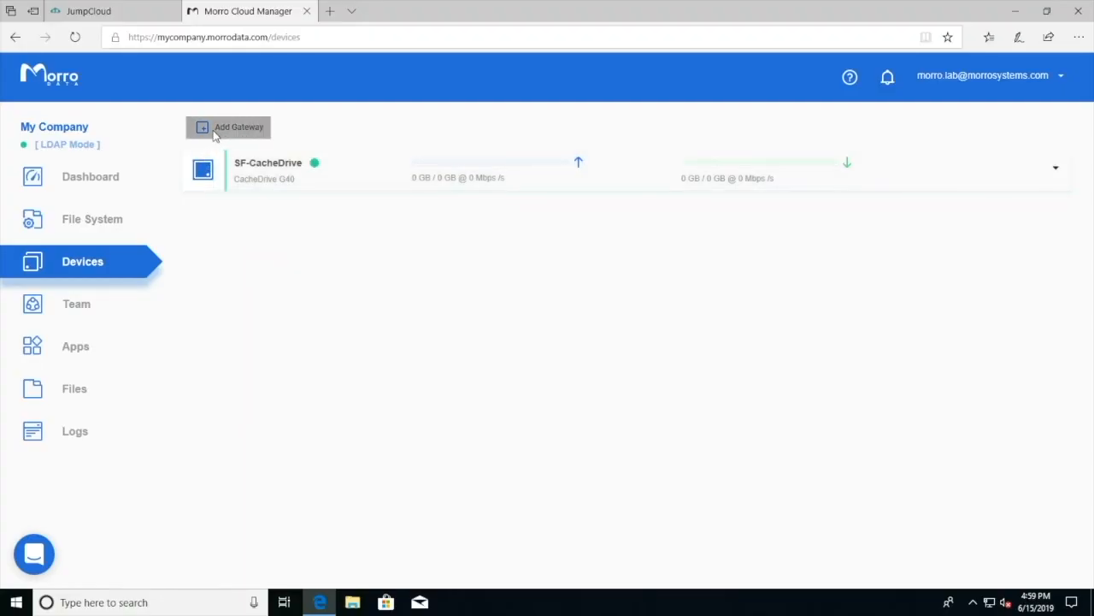
Add the CacheDrive G40 as gateway 'NY-CacheDrive', accepting extra fees, then open File Explorer.
click(212, 130)
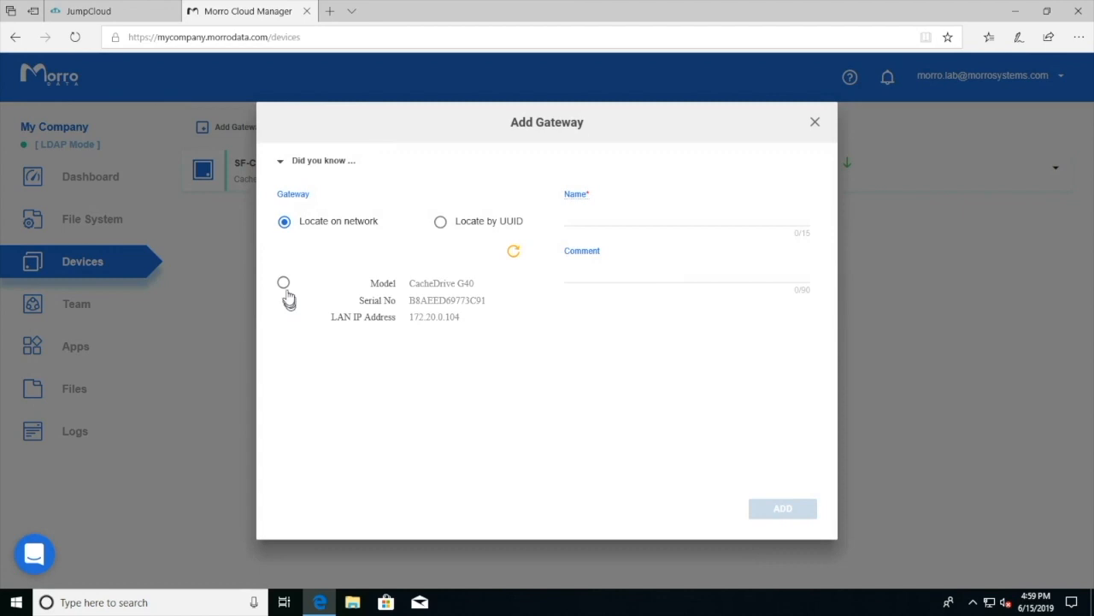
click(313, 293)
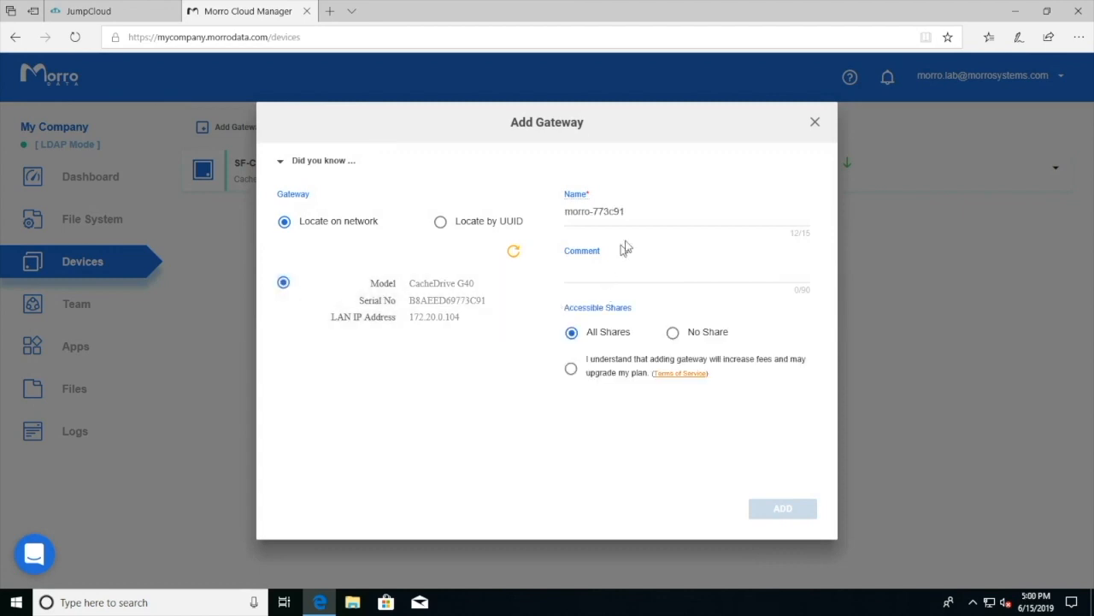
drag(640, 214, 535, 200)
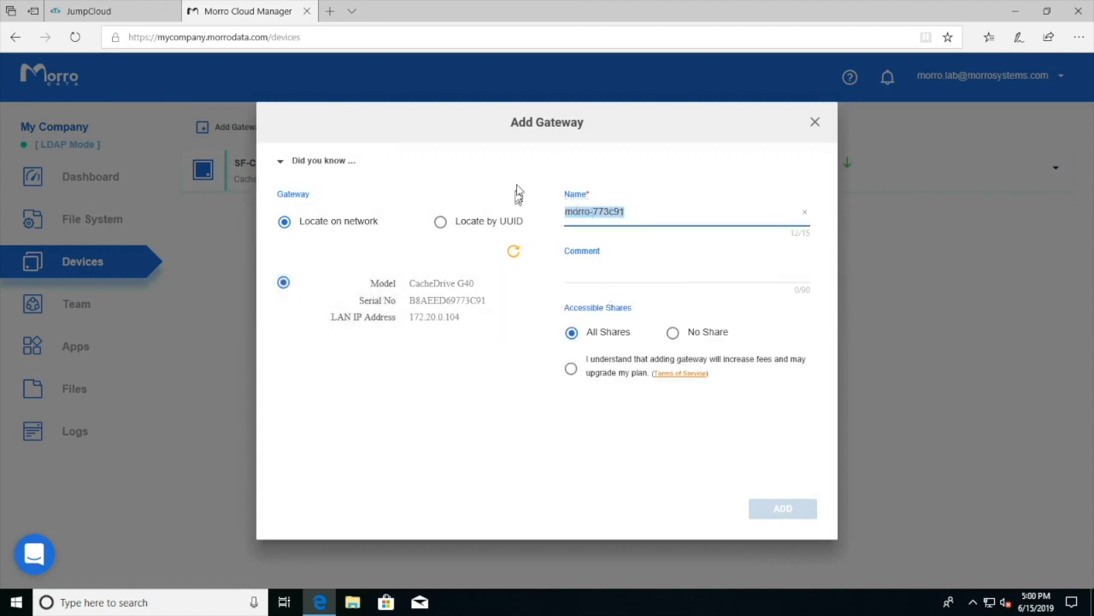
text(NY)
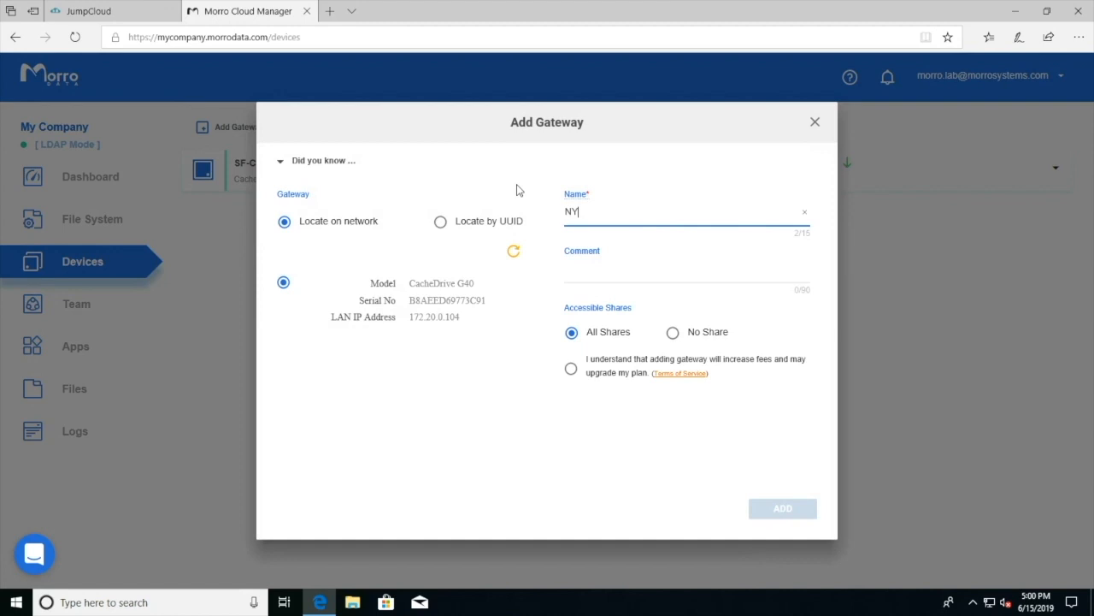
text(-CacheDrive)
key(Tab)
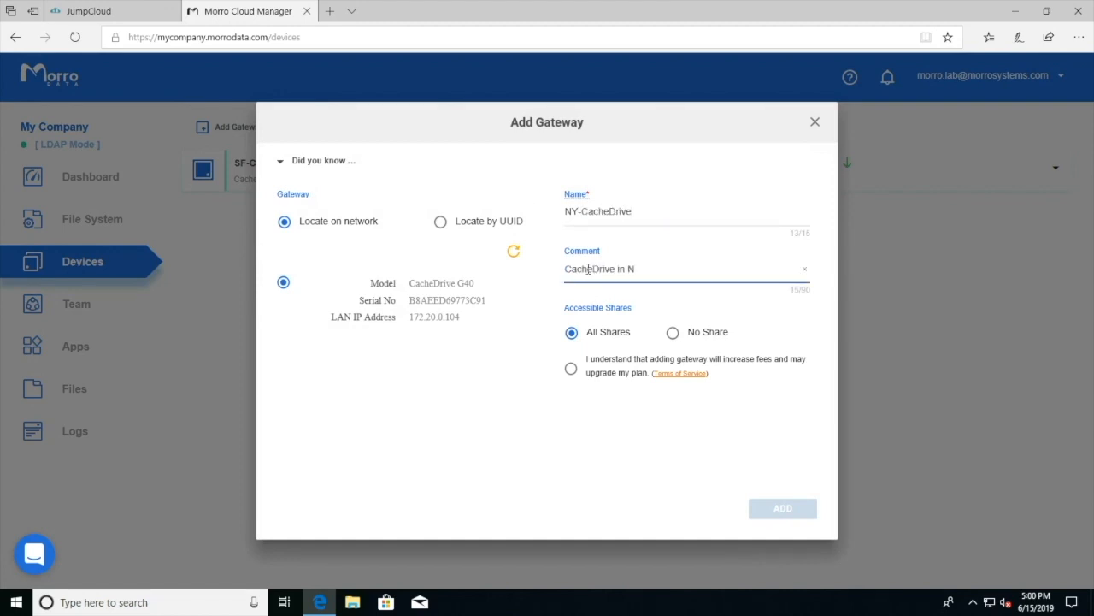
click(571, 368)
click(773, 508)
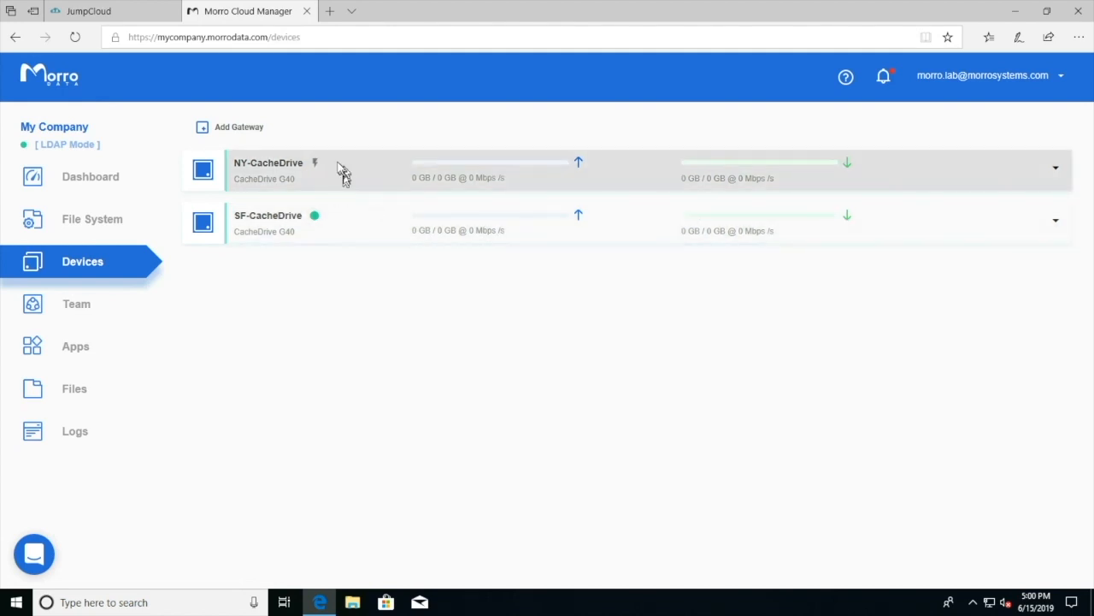
mouse_move(315, 163)
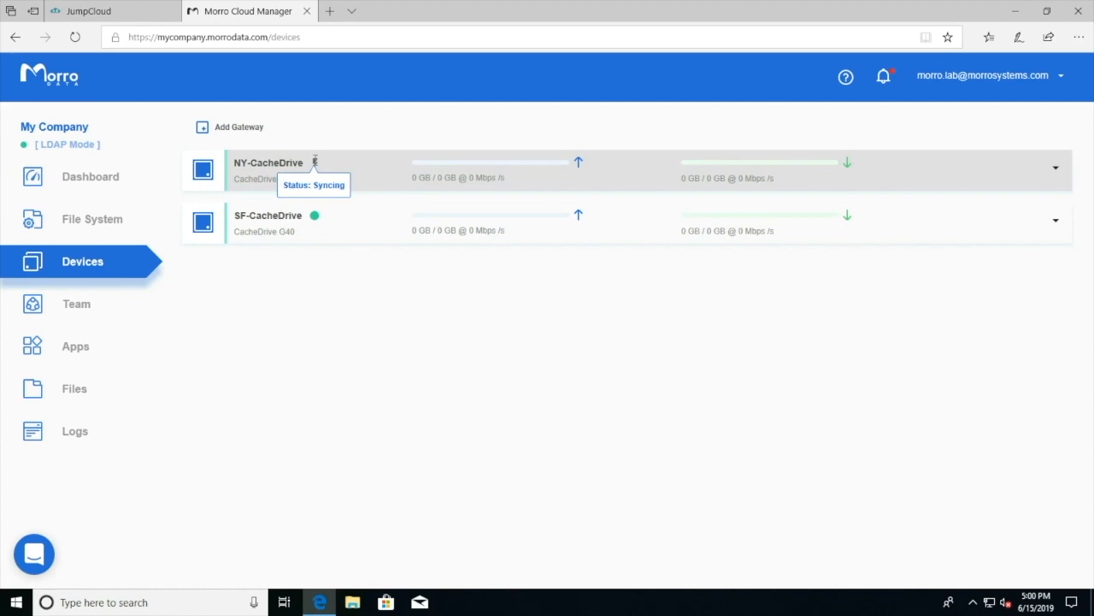
key(super+e)
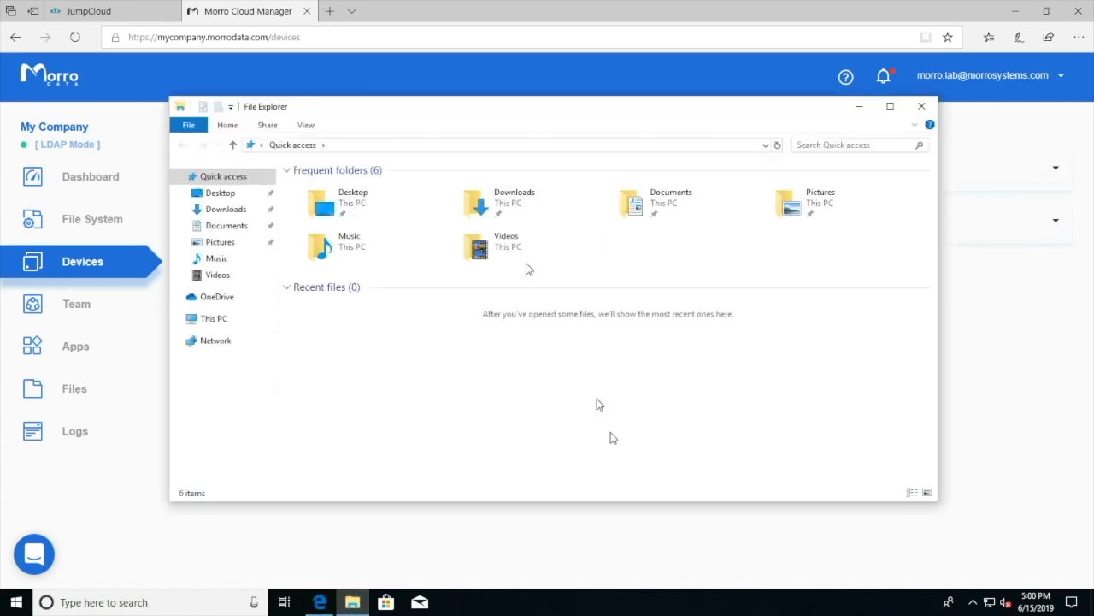
Create the text file 'Created by JC2' in My Share on \\NY-CacheDrive, then return to Morro's Files.
drag(515, 107, 580, 197)
click(562, 235)
text(\\NY-CacheDrive\)
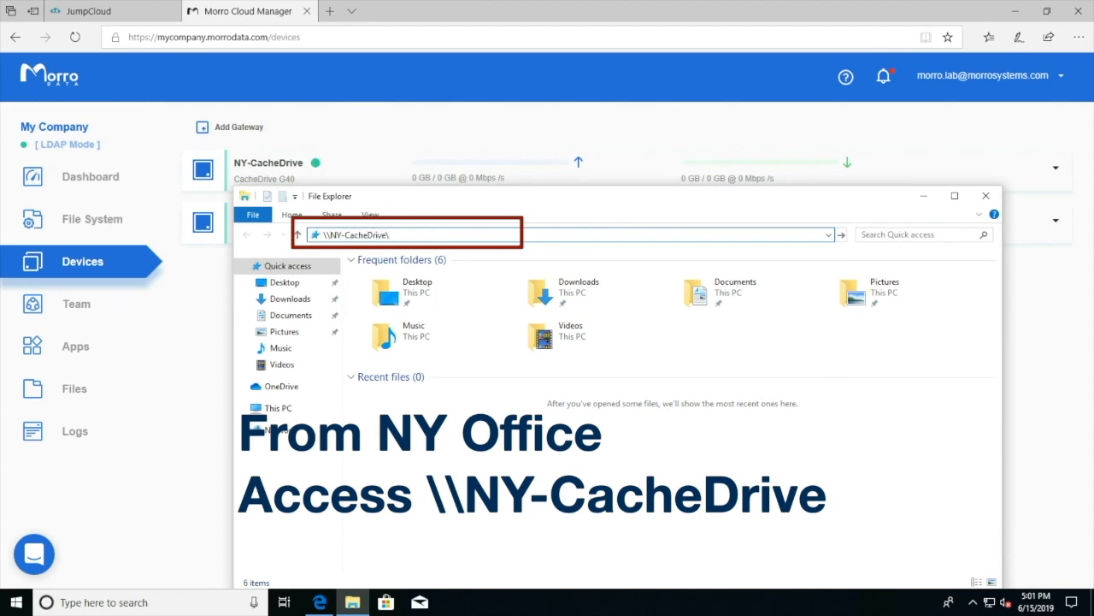
key(Return)
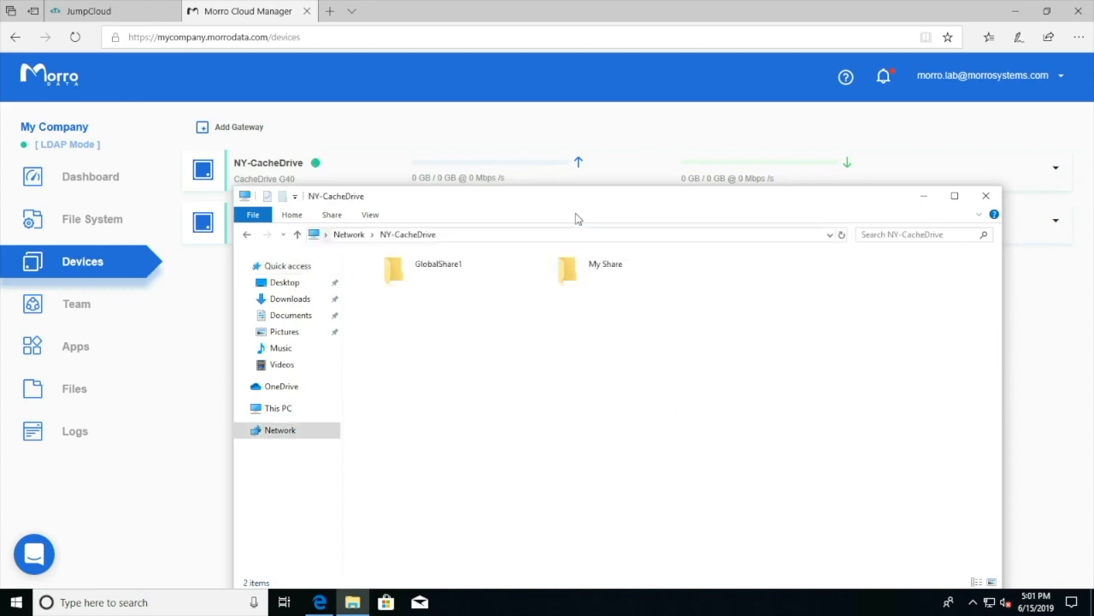
double_click(567, 269)
right_click(519, 315)
mouse_move(631, 447)
click(731, 523)
text(Created by JC2)
key(Return)
click(68, 399)
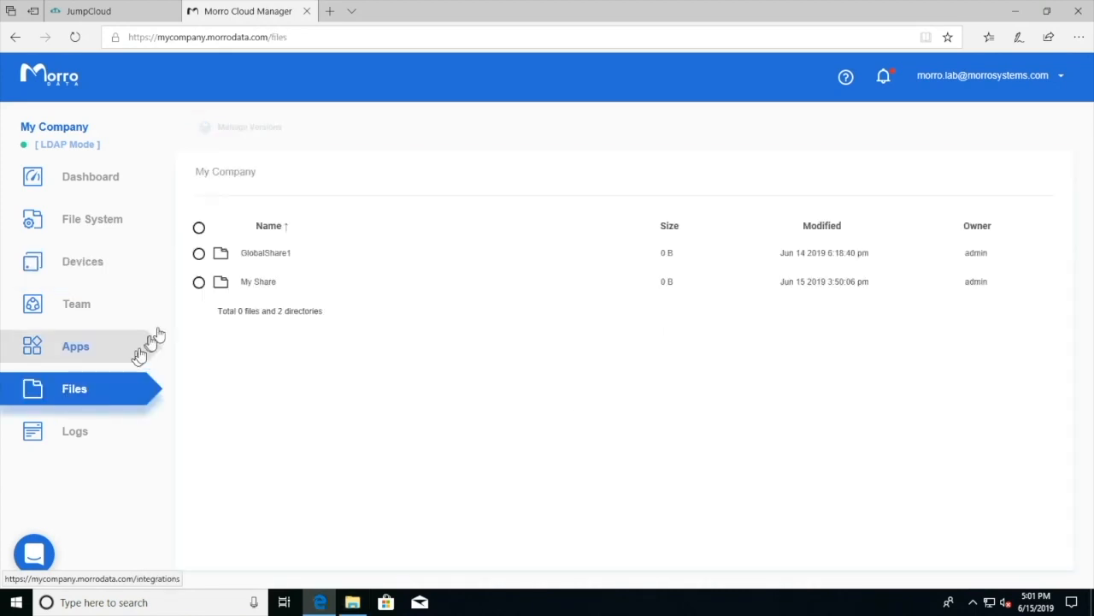
Check the numeric owner of Created by JC2.txt in My Share, then view Team's LDAP authentication settings.
click(220, 285)
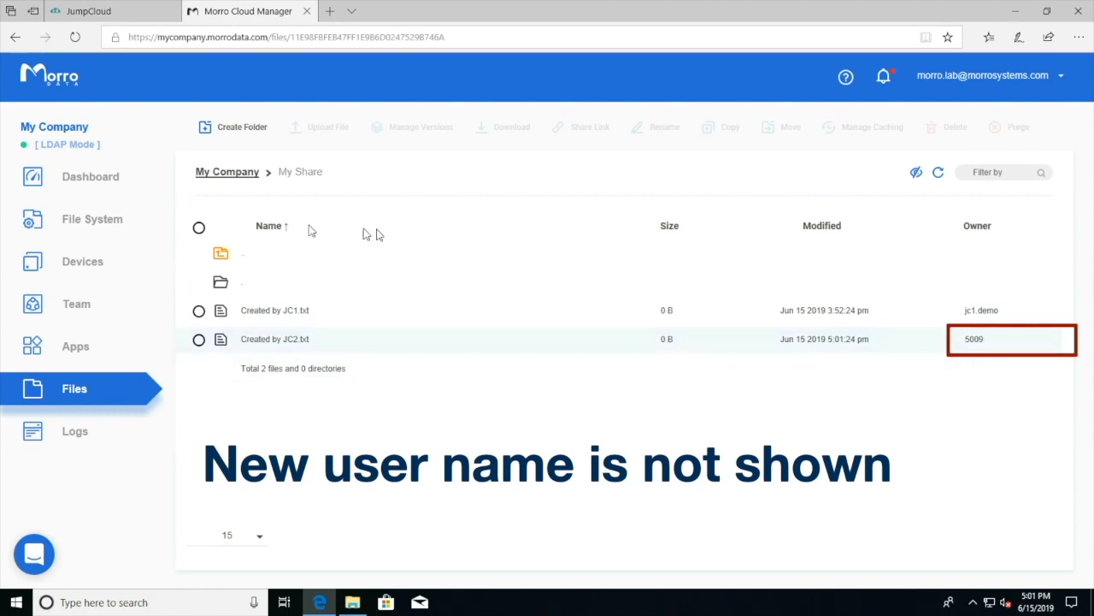
click(95, 299)
click(338, 164)
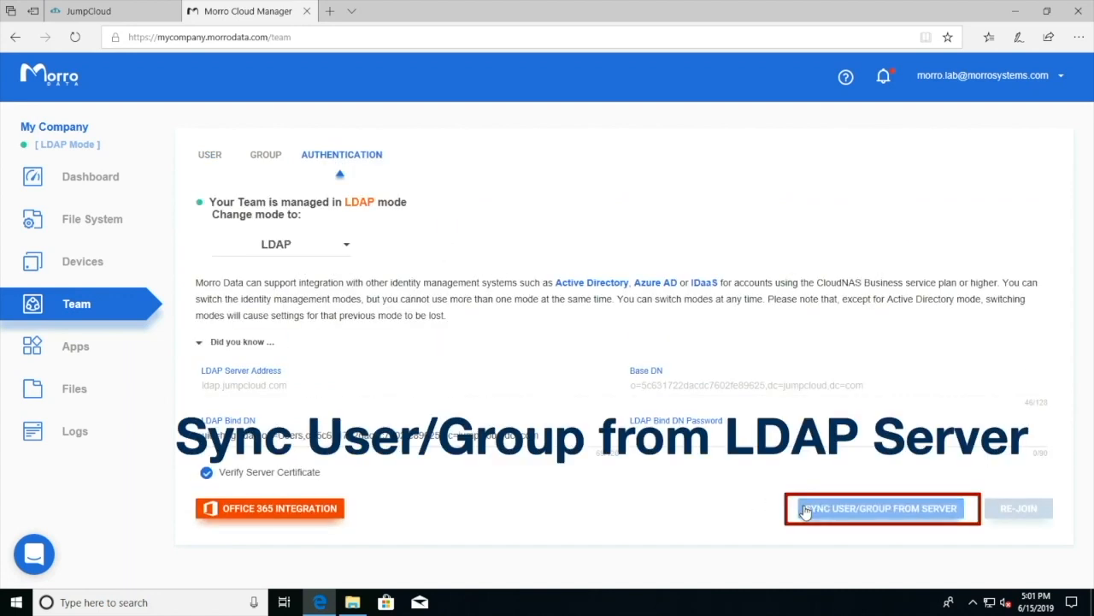
Sync LDAP users and groups, then confirm Created by JC2.txt in My Share shows owner jc2.demo.
click(800, 508)
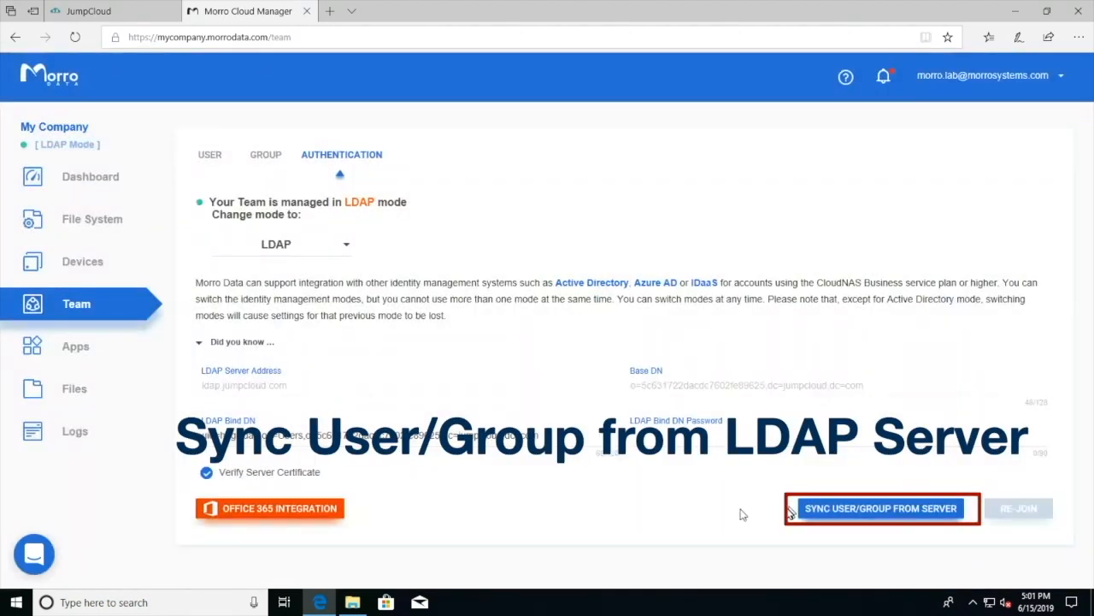
click(81, 386)
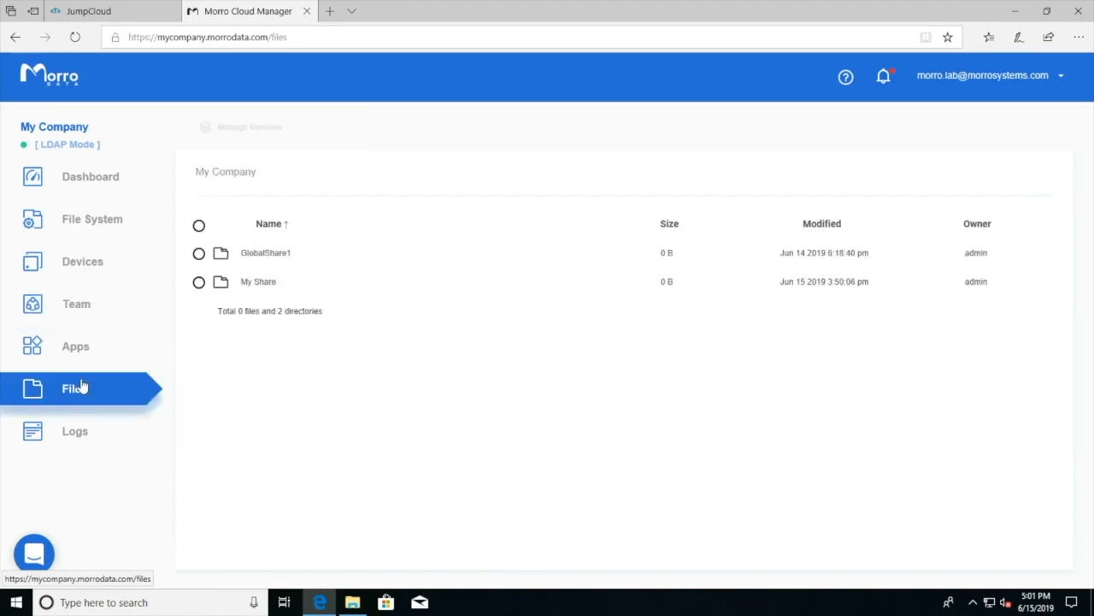
click(264, 293)
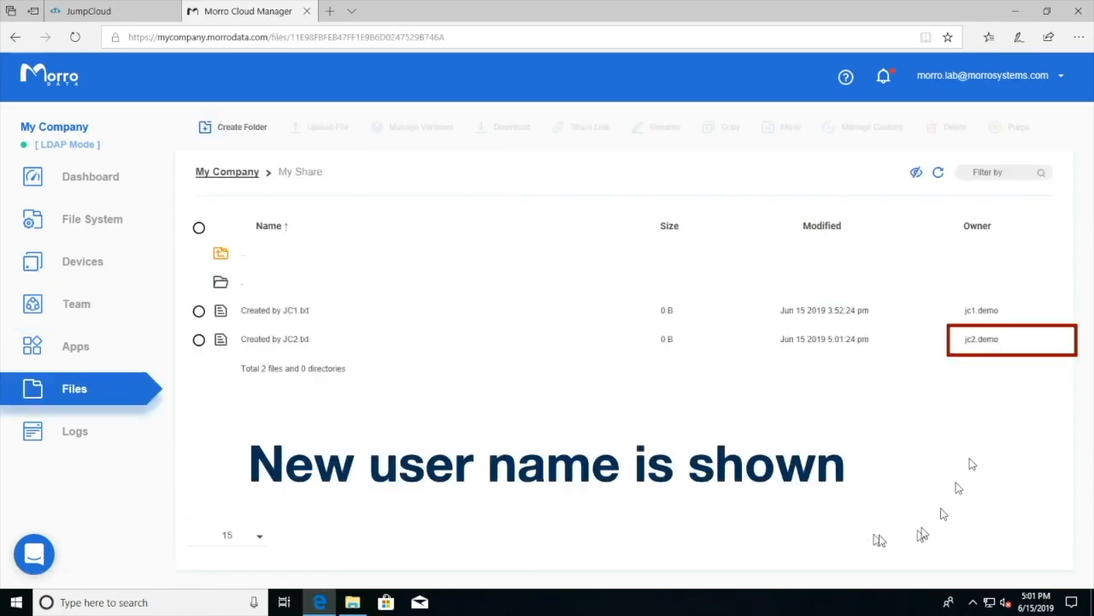